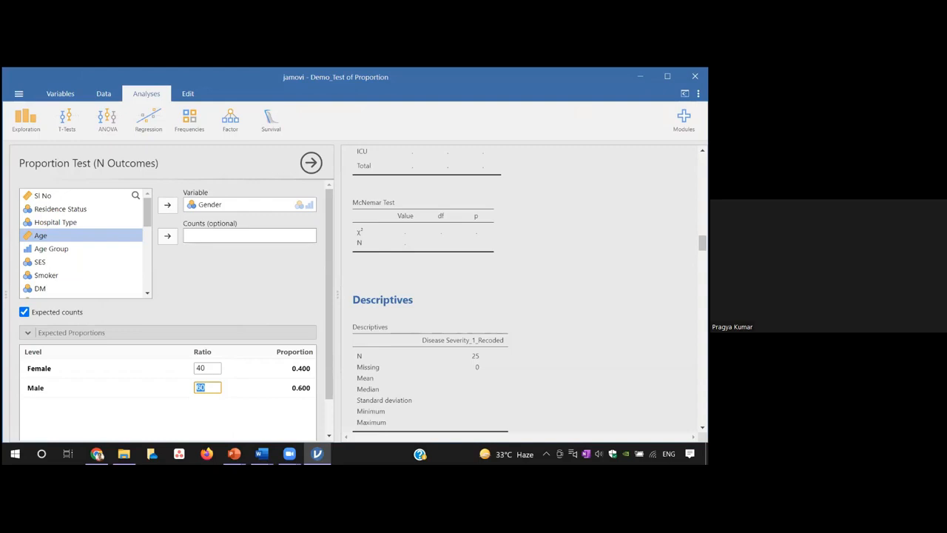
Close the current test's options and create a new N Outcomes χ² goodness of fit test with Disease Severity_1_Recoded as the variable
left_click(311, 163)
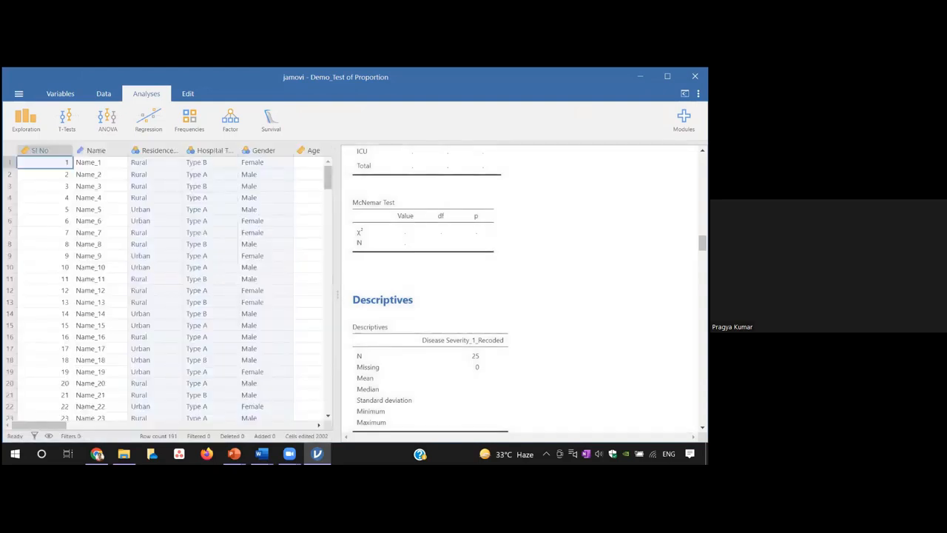
right_click(517, 272)
left_click(474, 280)
left_click(187, 131)
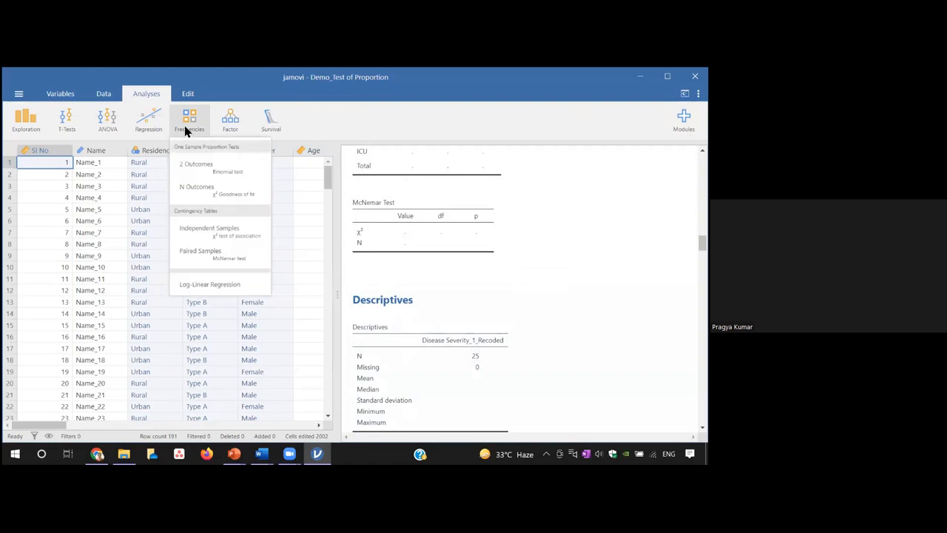
left_click(205, 193)
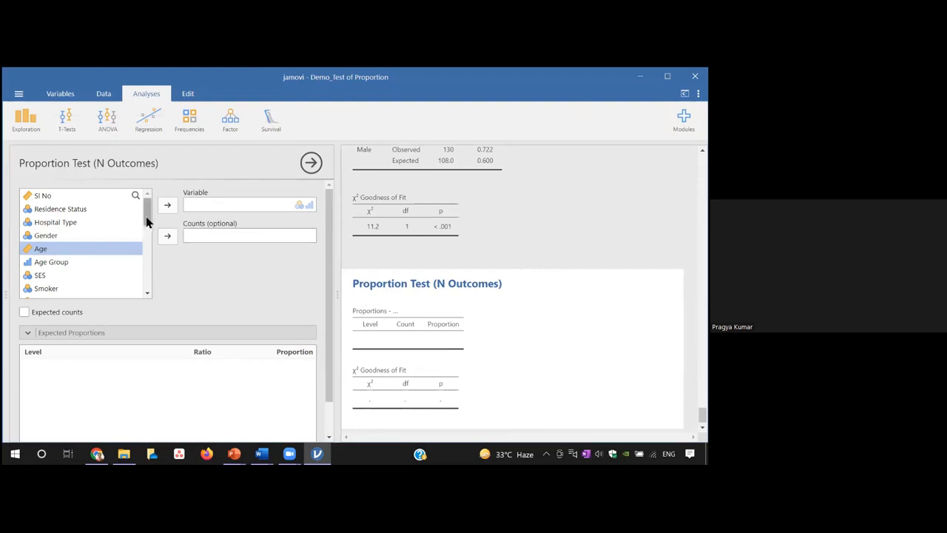
left_click_drag(147, 222, 147, 259)
left_click(116, 260)
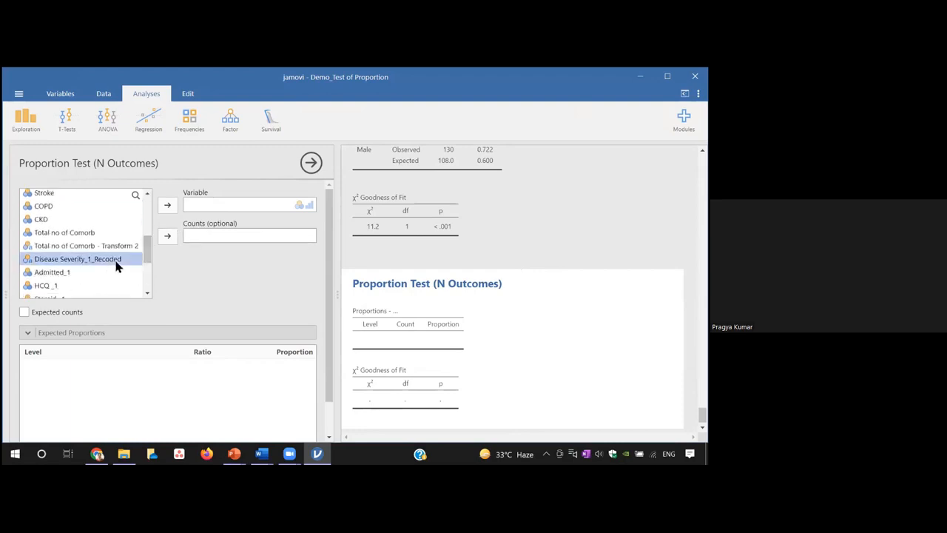
left_click(168, 205)
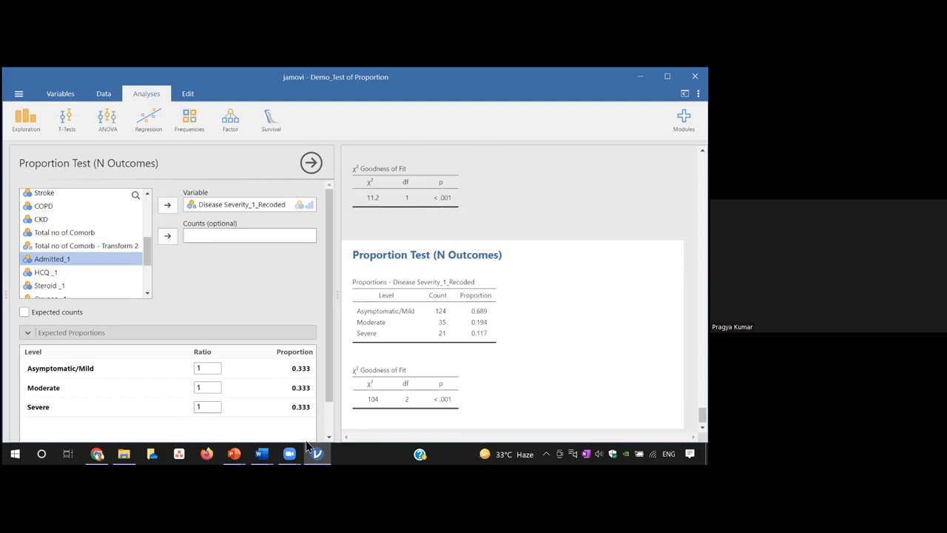
Set the expected ratios to 70 for Asymptomatic/Mild, 20 for Moderate and 10 for Severe, and include expected counts
left_click(208, 371)
type("70")
left_click(207, 388)
key("BackSpace")
type("20")
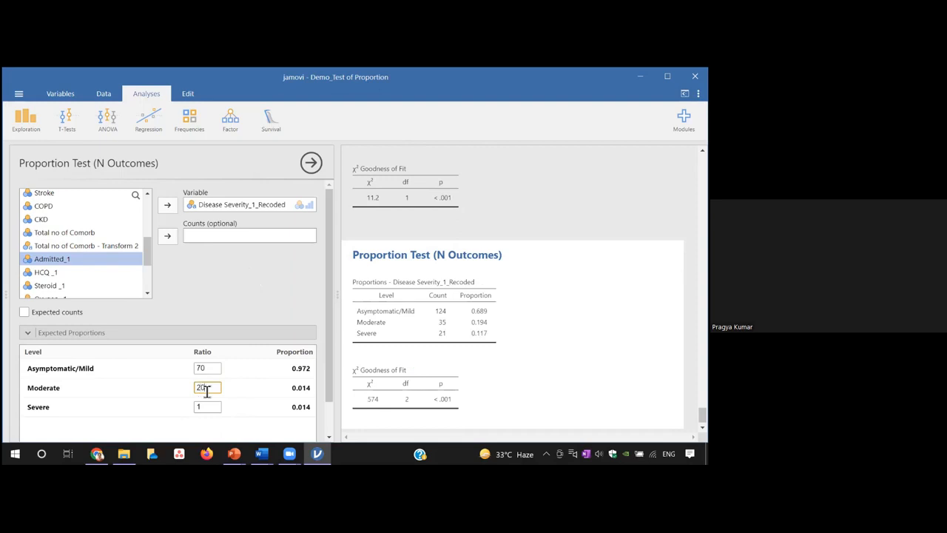
left_click(211, 408)
type("10")
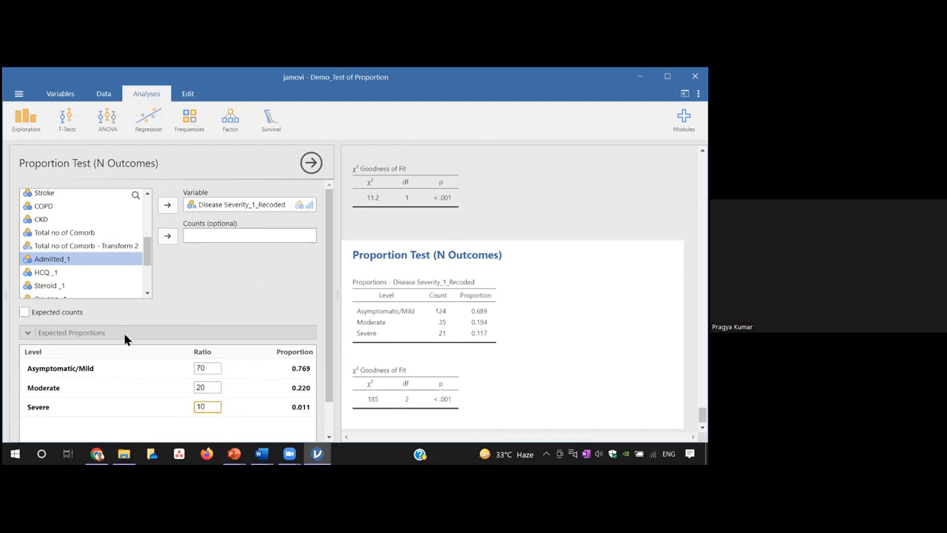
left_click(24, 313)
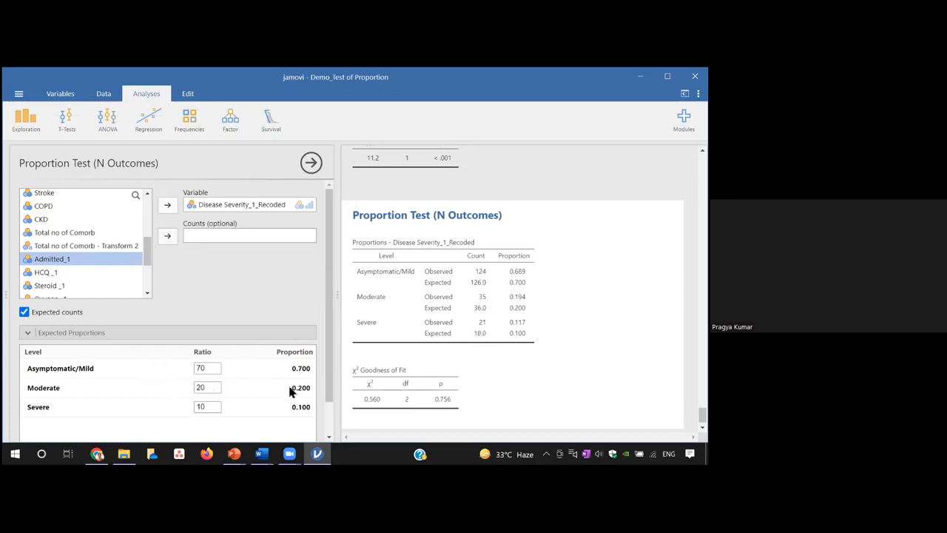
Outline the Expected rows for Asymptomatic/Mild, Moderate and Severe in the proportions table with annotation rectangles
left_click(505, 357)
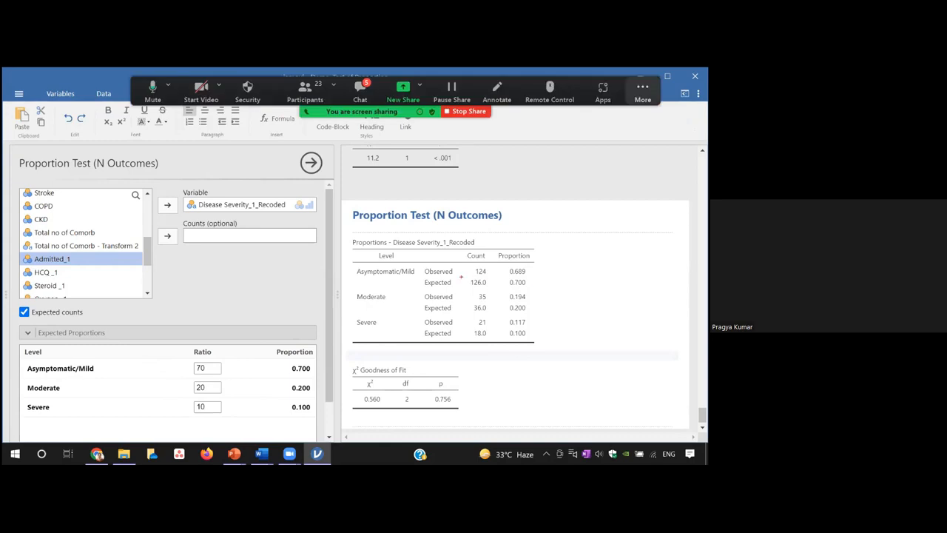
mouse_move(422, 277)
left_mouse_down()
mouse_move(461, 290)
mouse_move(530, 287)
left_mouse_up()
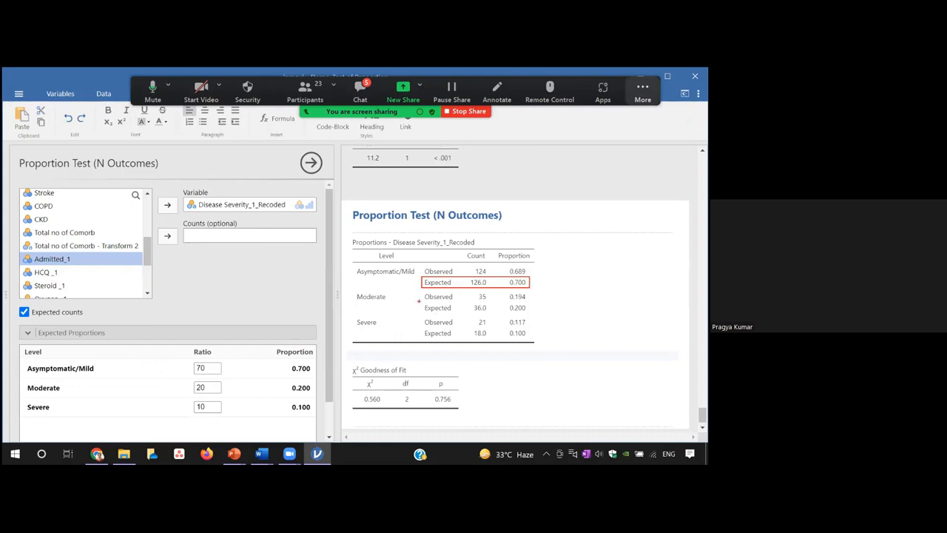
mouse_move(418, 301)
left_mouse_down()
mouse_move(465, 325)
mouse_move(510, 330)
mouse_move(540, 313)
left_mouse_up()
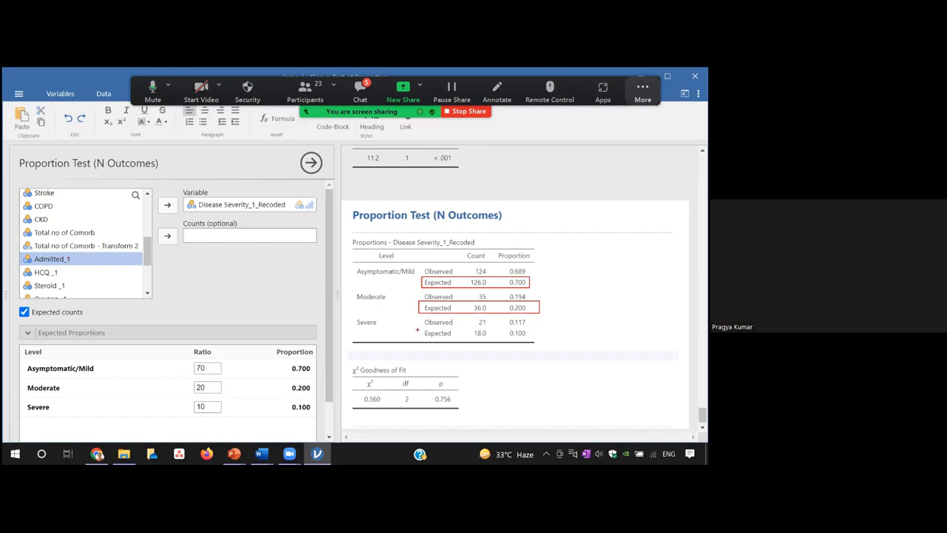
left_click_drag(419, 329, 534, 342)
Calculate 180 × 0.7 in Calculator, then minimize it and mark the expected Asymptomatic/Mild count in the proportions table
left_click(15, 454)
type("calc")
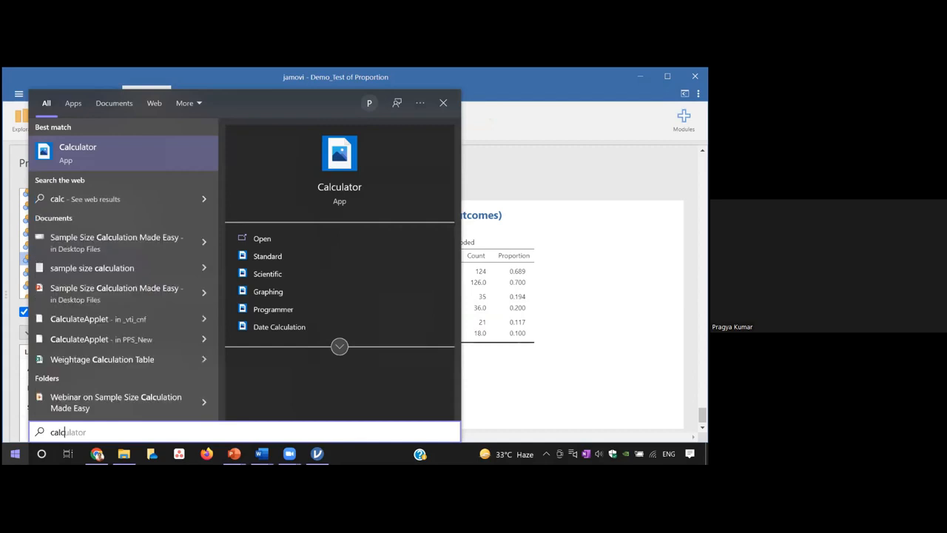
key("Return")
left_click(479, 381)
left_click(523, 302)
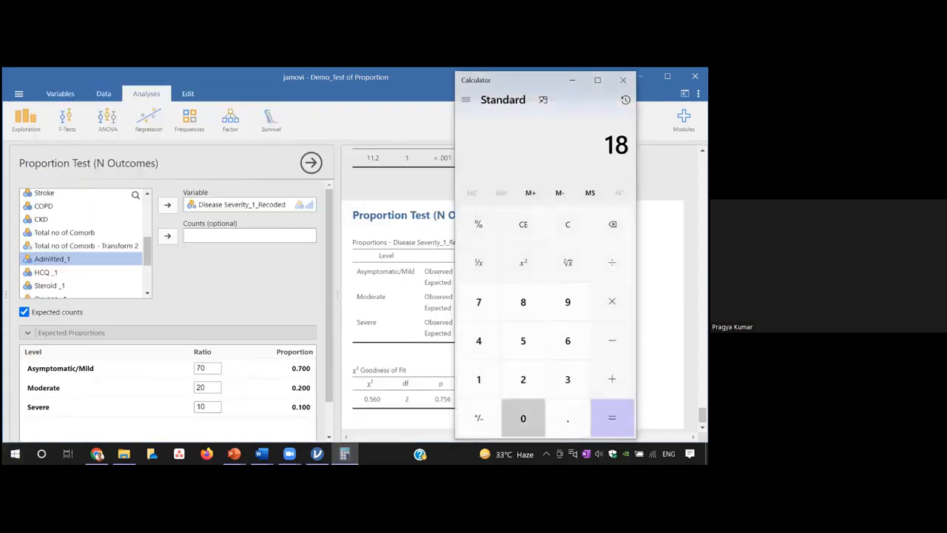
left_click(523, 418)
left_click(612, 302)
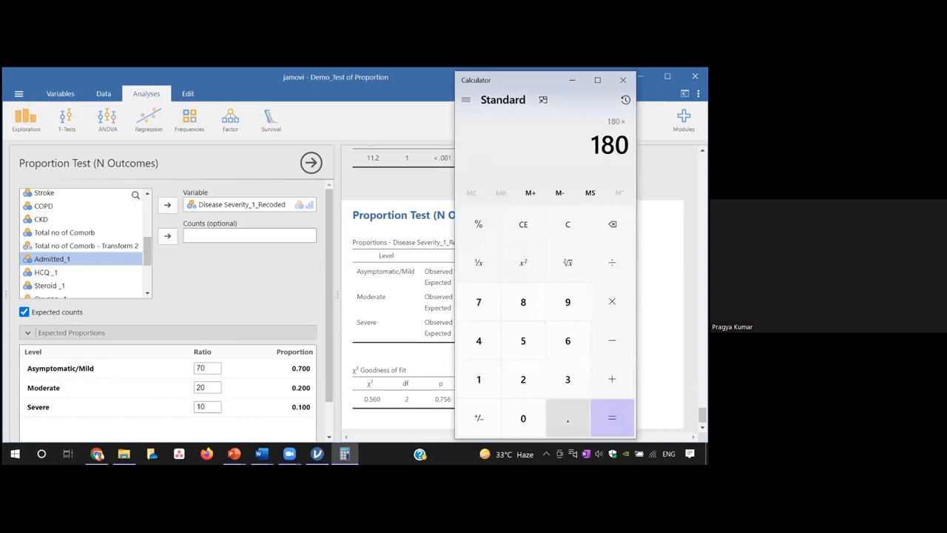
left_click(568, 418)
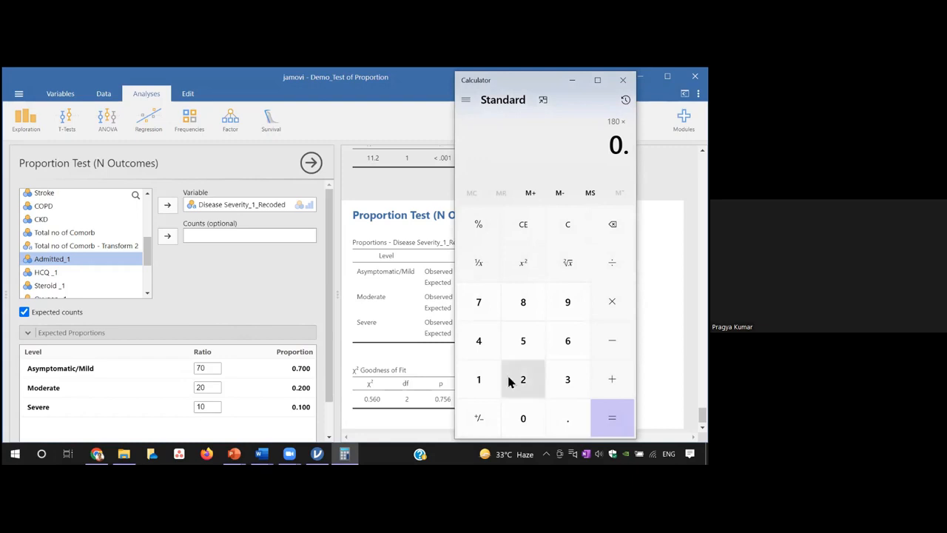
left_click(480, 302)
left_click(523, 418)
left_click(612, 418)
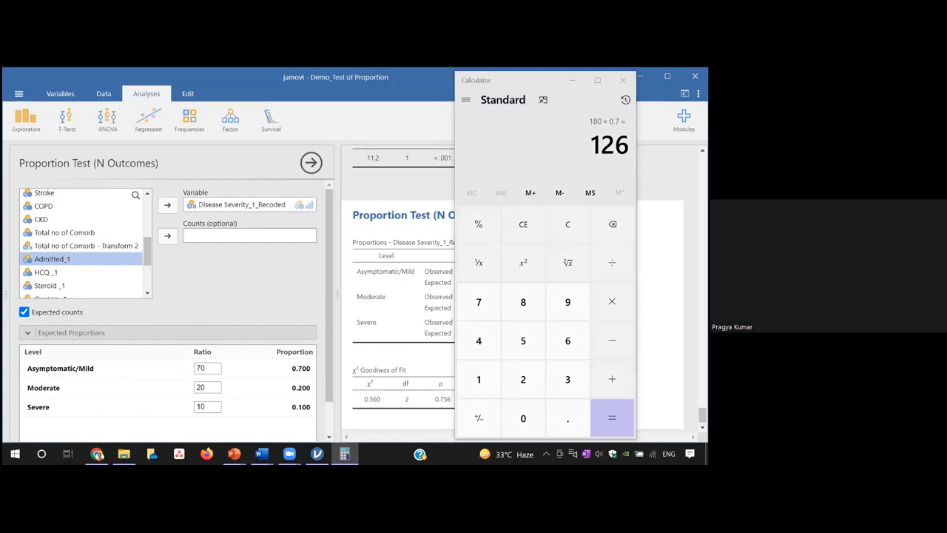
left_click(572, 80)
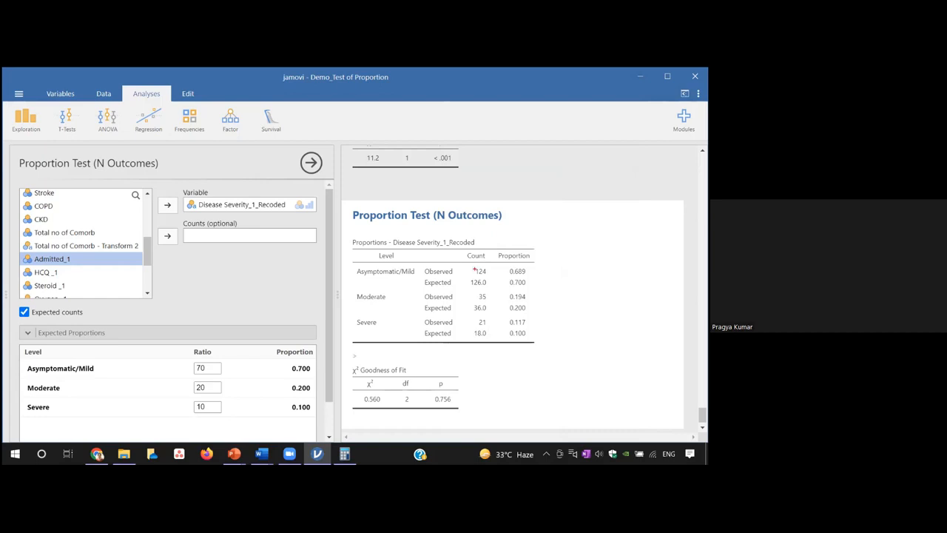
left_click_drag(465, 276, 497, 291)
key("Escape")
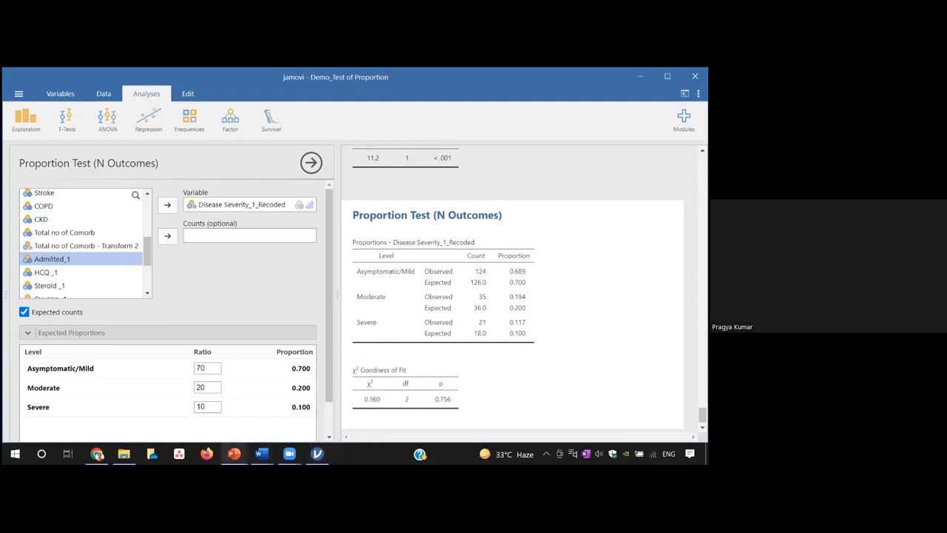
Close the Demo_Descriptive and Correlation document and bring up Question 1 in the Word document Demo_Test of Proportions_Questions
mouse_move(234, 453)
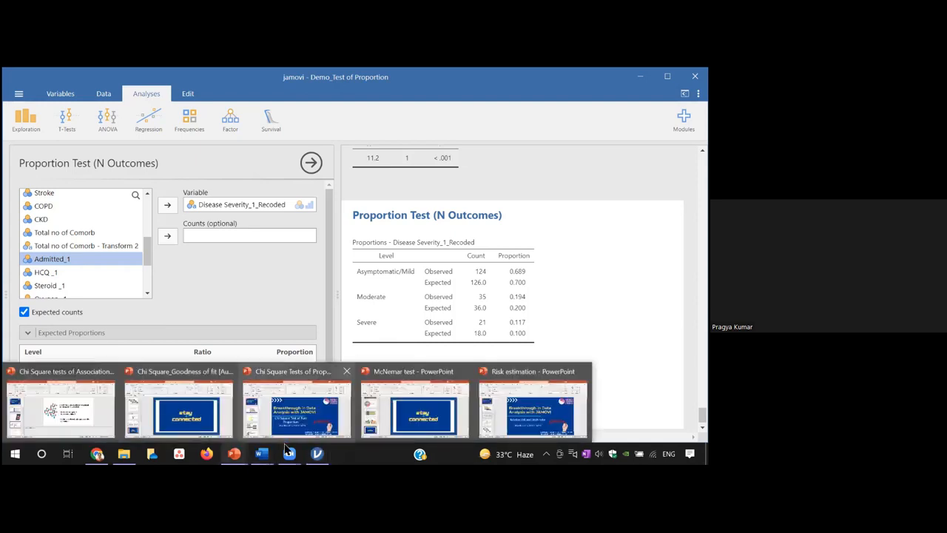
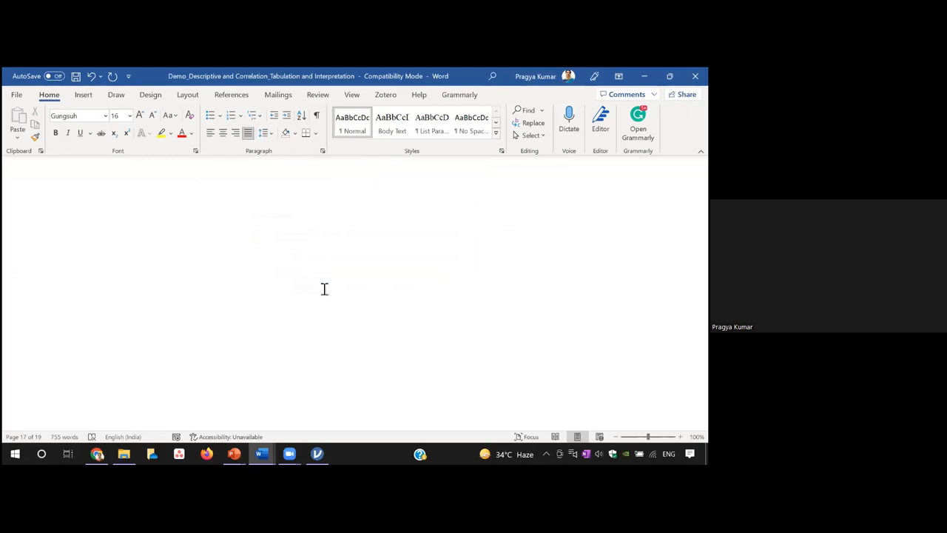
left_click(696, 77)
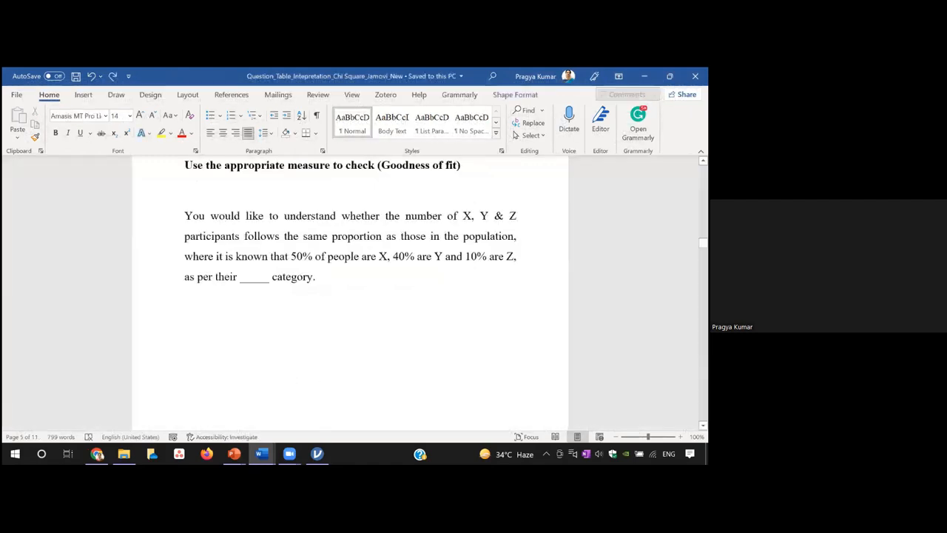
mouse_move(262, 453)
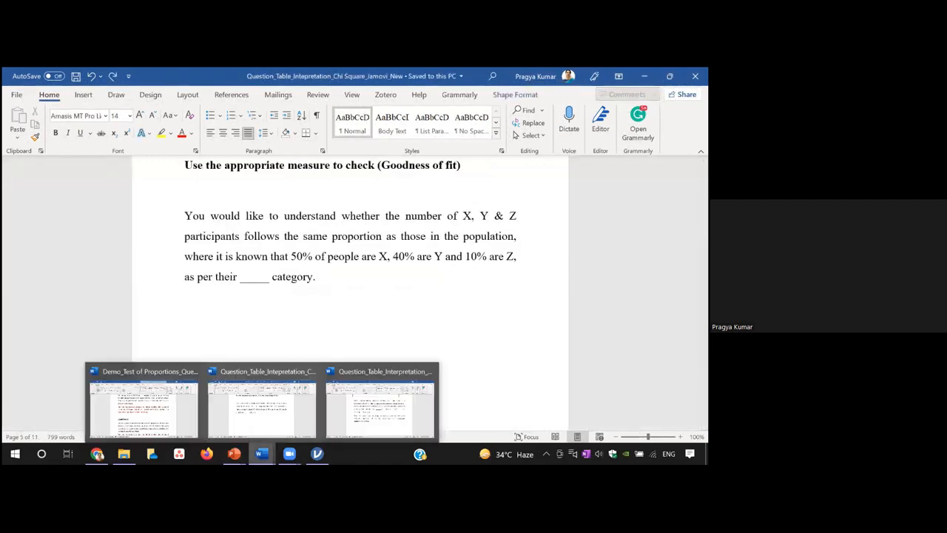
left_click(144, 403)
left_click_drag(703, 189, 703, 234)
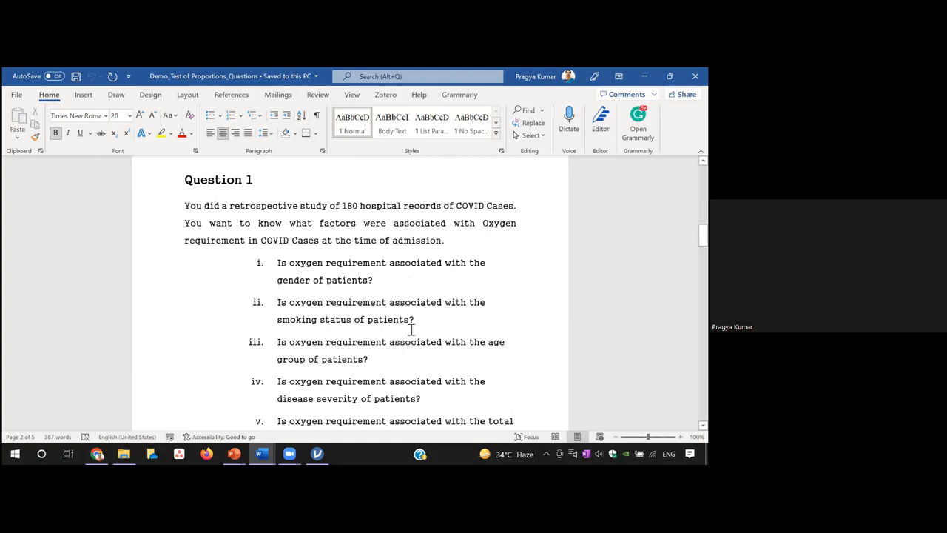
Switch to jamovi and create an Independent Samples contingency table analysis for the χ² test of association
mouse_move(317, 454)
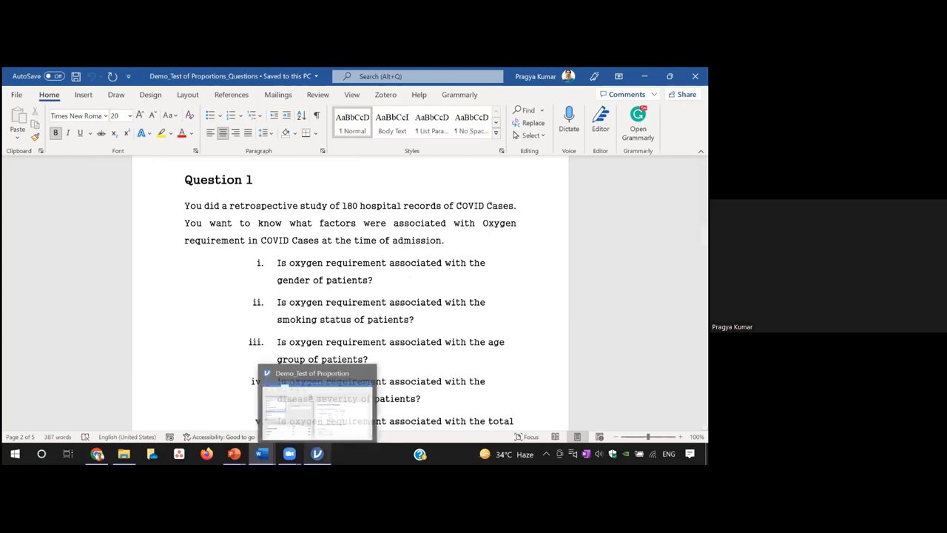
left_click(329, 419)
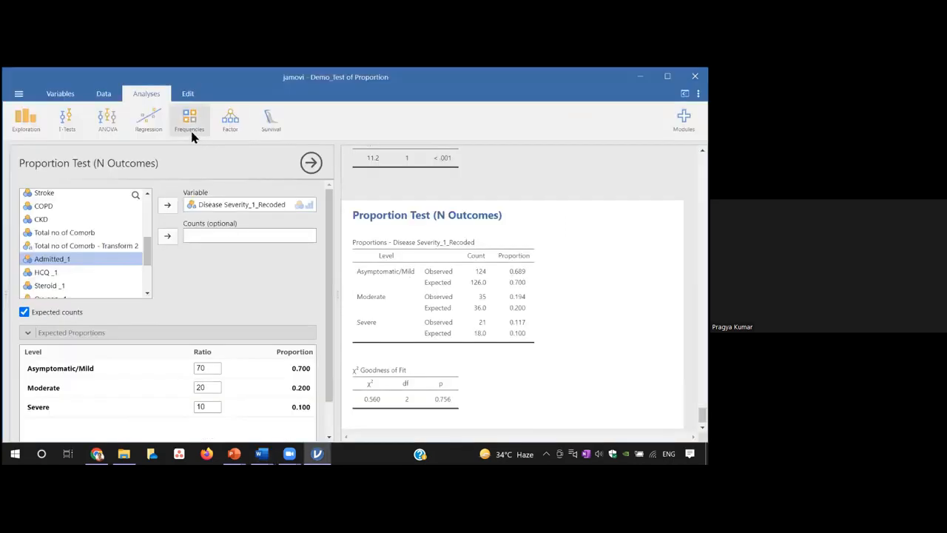
left_click(190, 132)
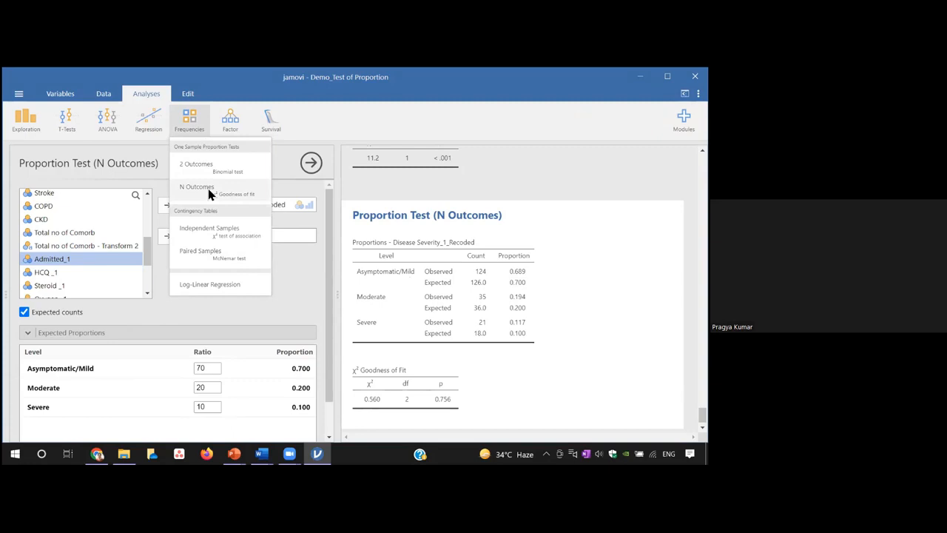
left_click(223, 236)
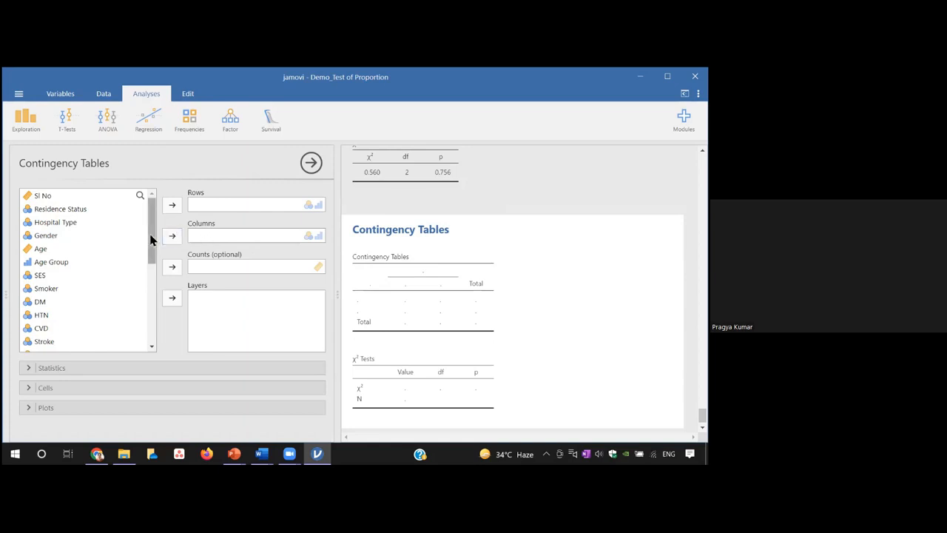
Assign Oxygen _1 to the columns and Gender to the rows of the contingency table
scroll(151, 247, "down", 2)
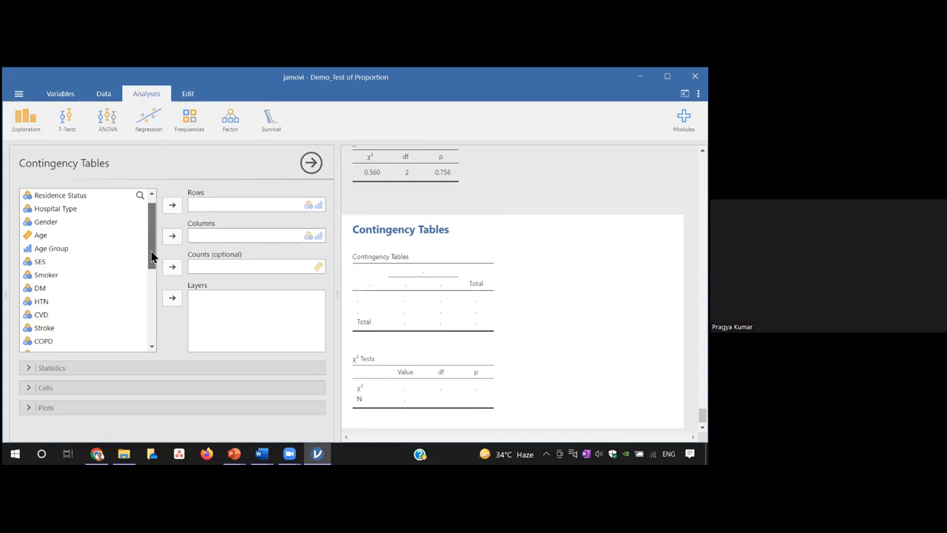
scroll(153, 285, "down", 4)
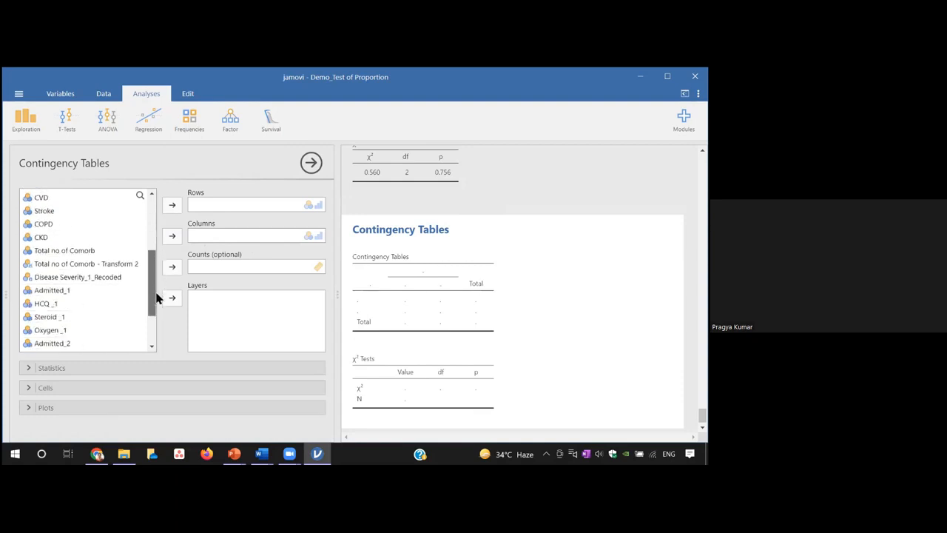
left_click(60, 324)
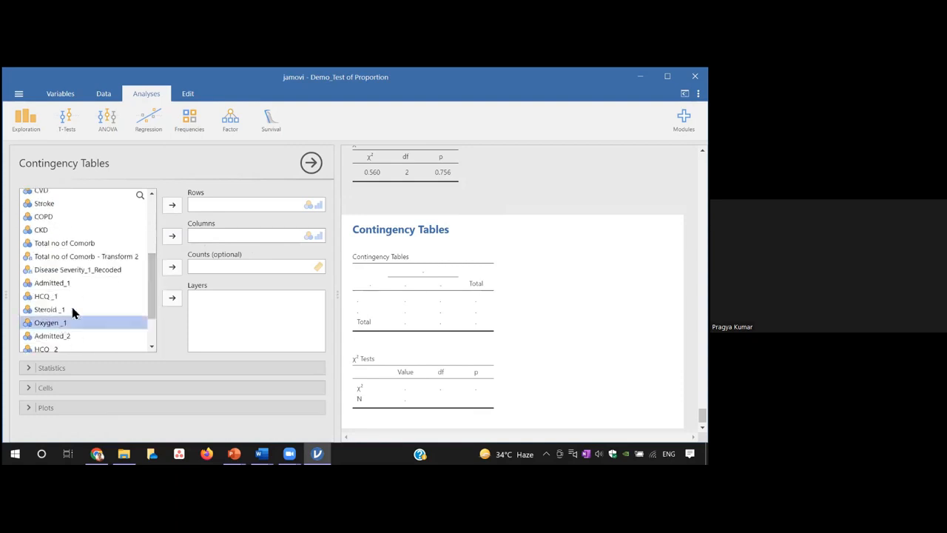
left_click(173, 237)
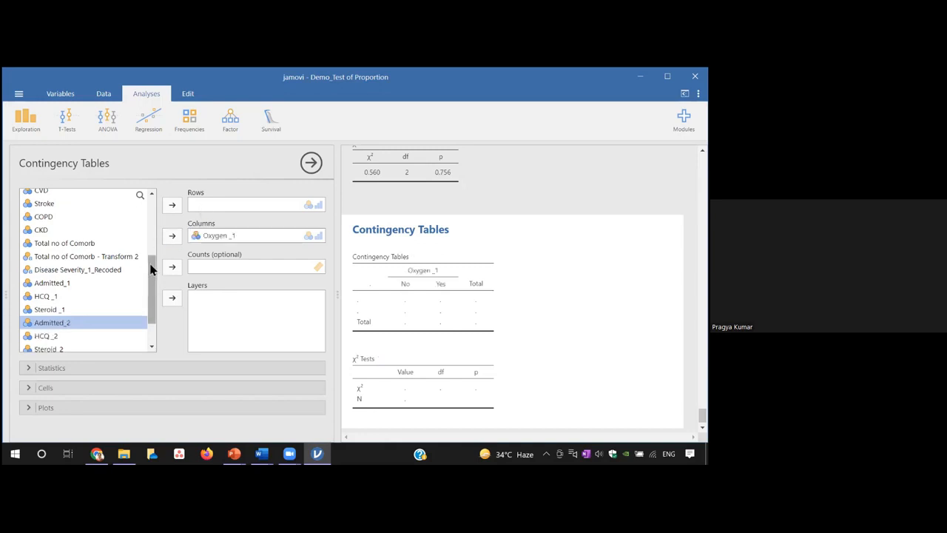
left_click_drag(152, 255, 152, 211)
left_click(63, 214)
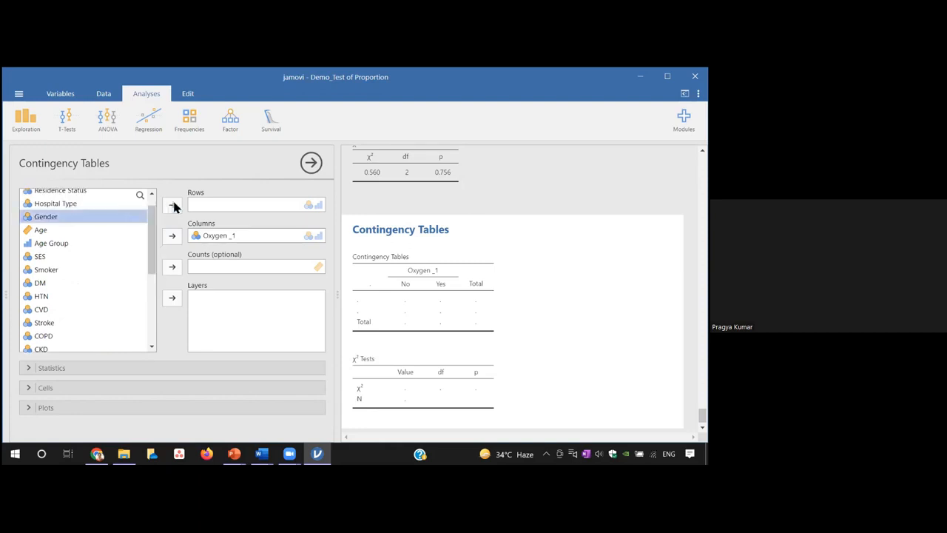
left_click(171, 205)
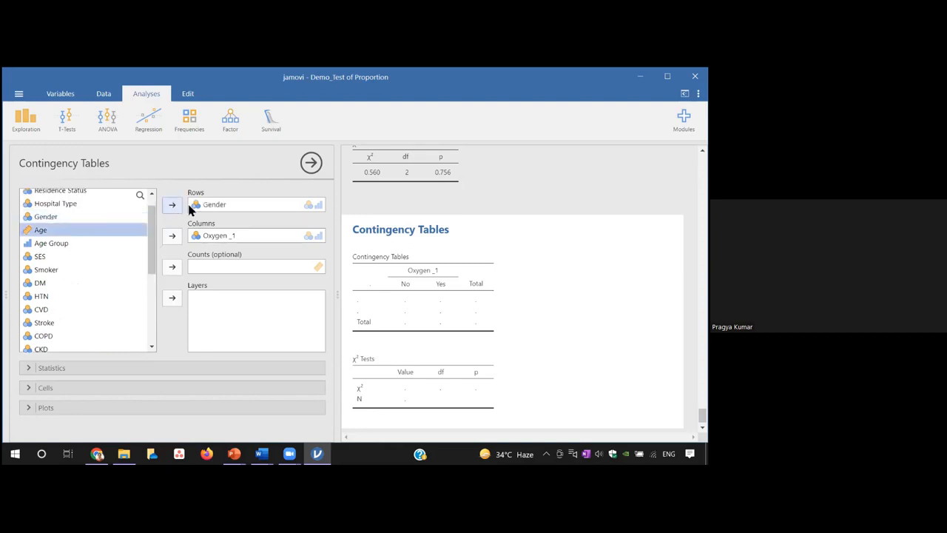
Expand the contingency table's Statistics options to show the available tests, comparative measures and hypothesis settings
left_click(86, 368)
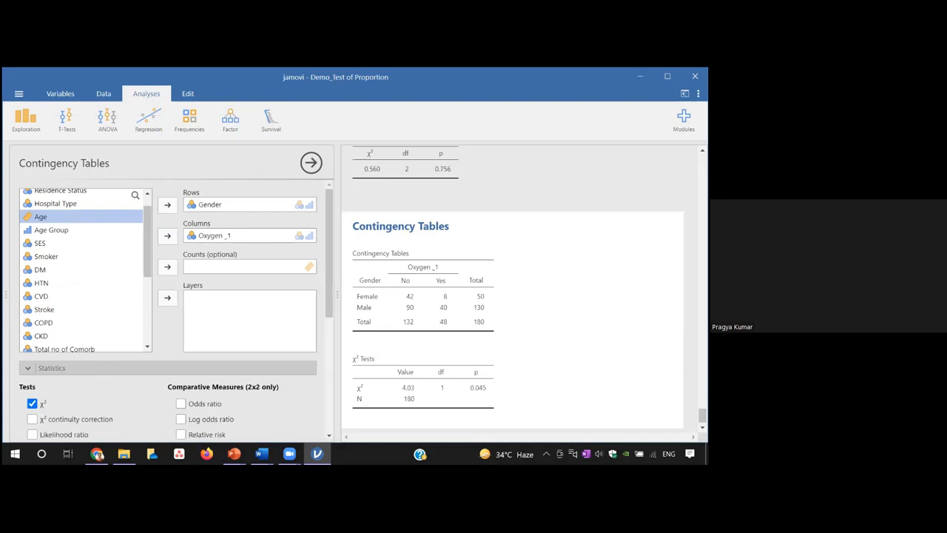
left_click_drag(703, 416, 703, 420)
left_click_drag(328, 313, 331, 374)
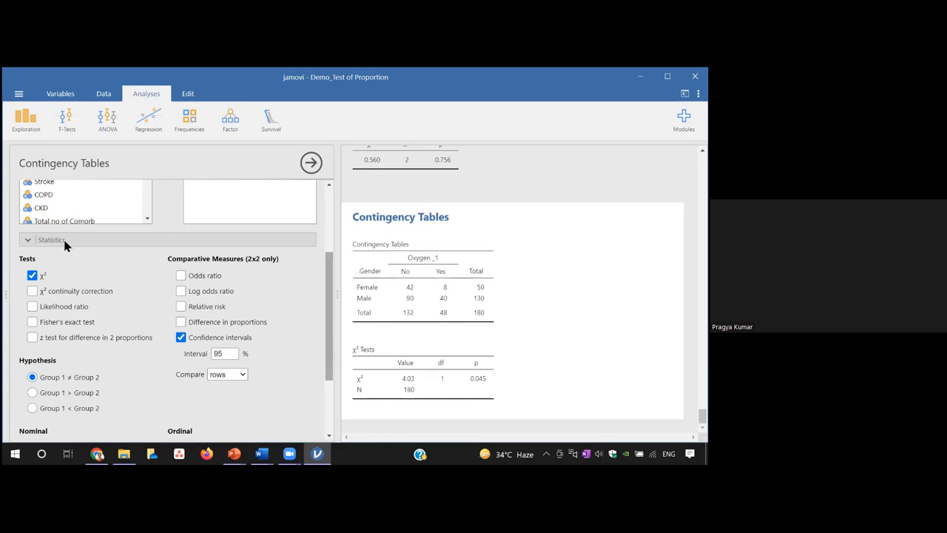
Show the expected counts in the Gender by Oxygen _1 contingency table and check the expected values for females and males
left_click(26, 237)
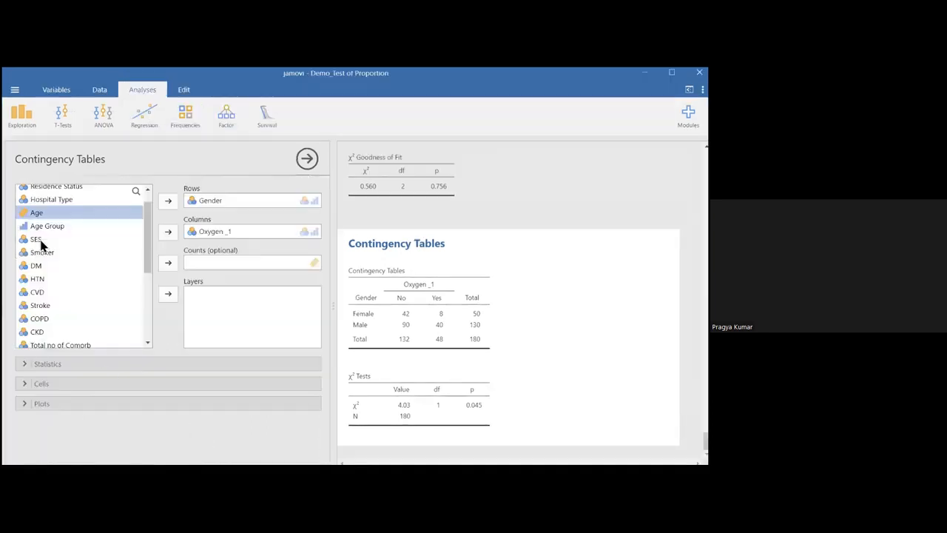
left_click(63, 385)
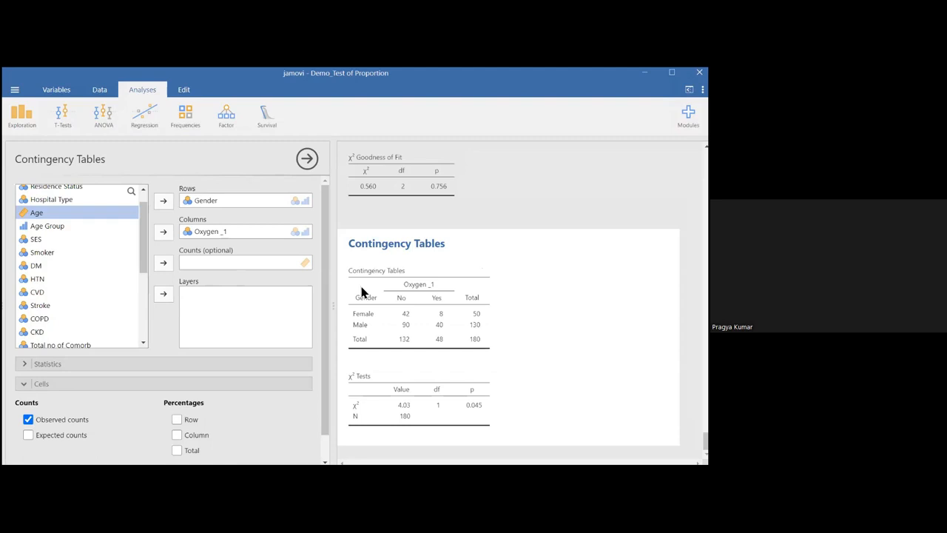
left_click(49, 436)
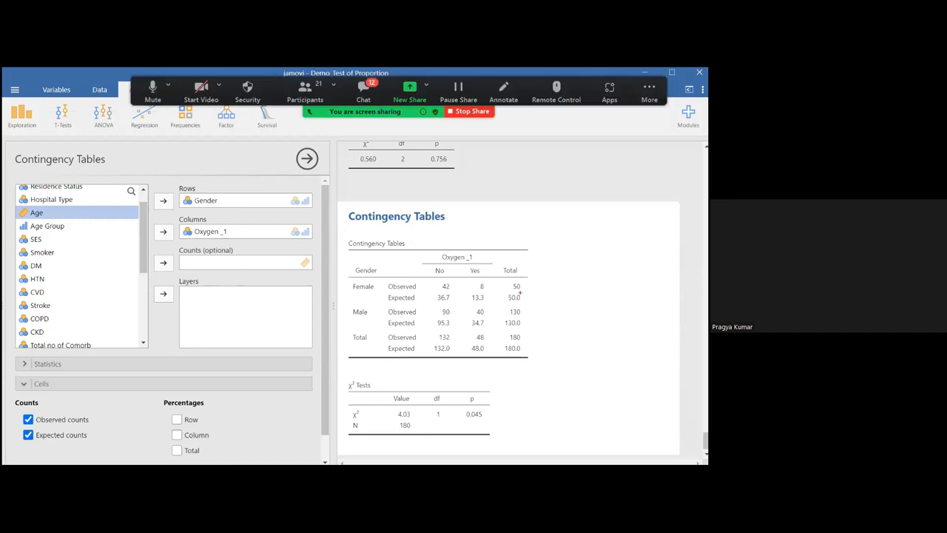
left_click_drag(436, 291, 489, 308)
left_click_drag(435, 317, 491, 334)
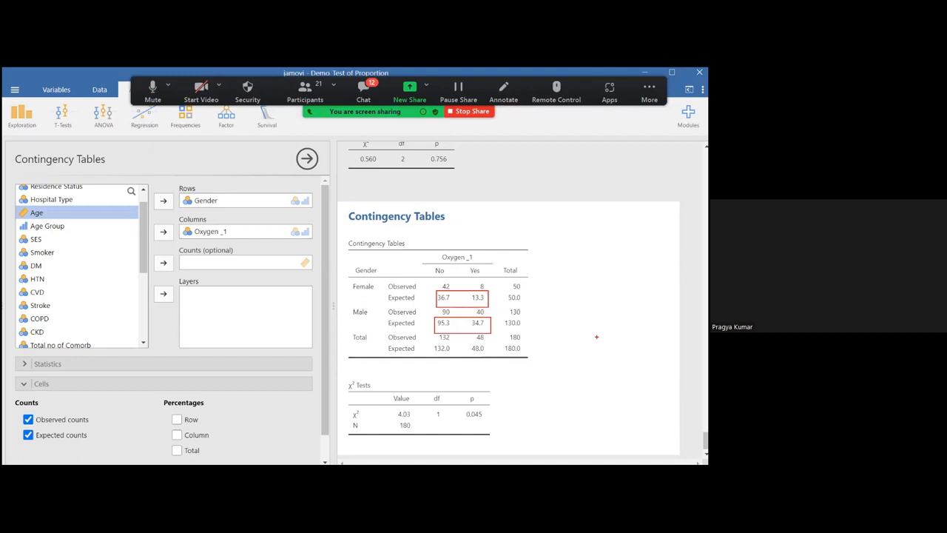
key("Escape")
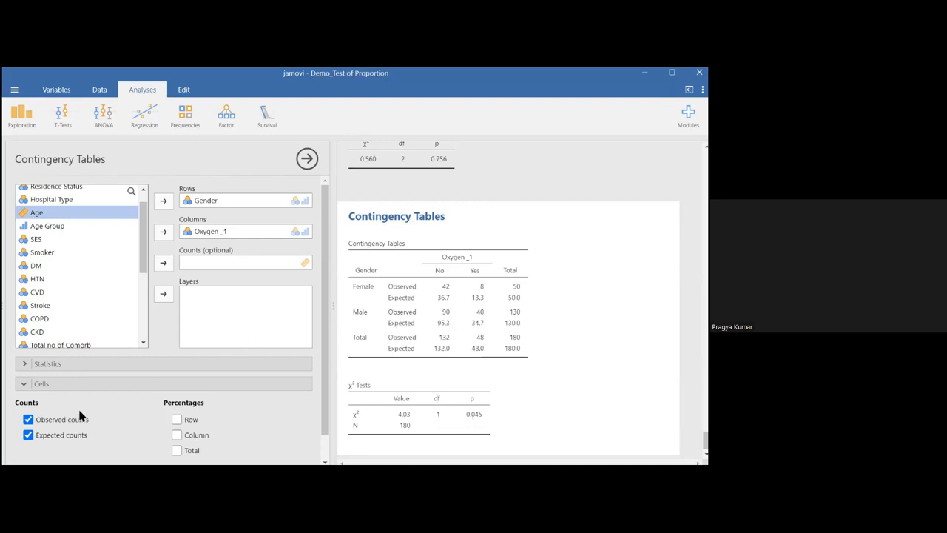
Display row percentages instead of expected counts in the contingency table and examine the Oxygen _1 Yes column for both genders
left_click(46, 386)
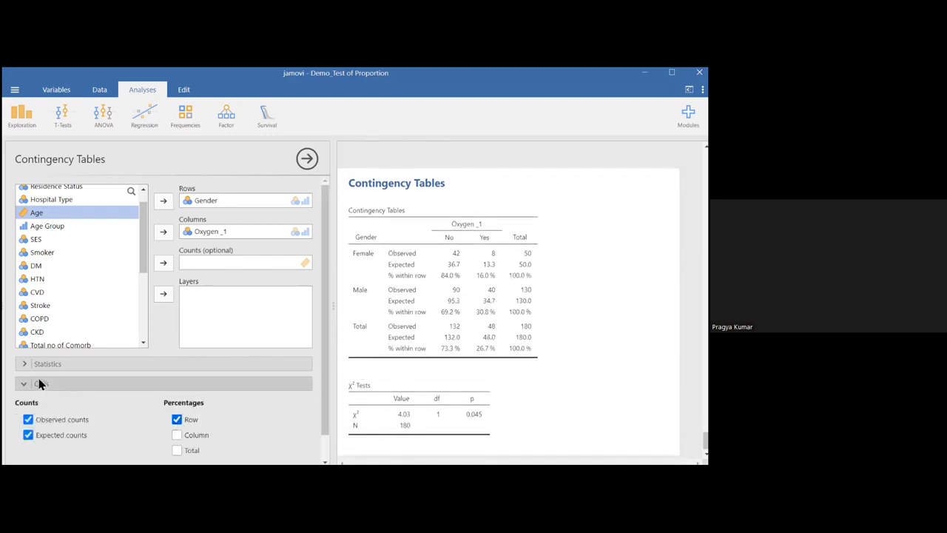
left_click(30, 437)
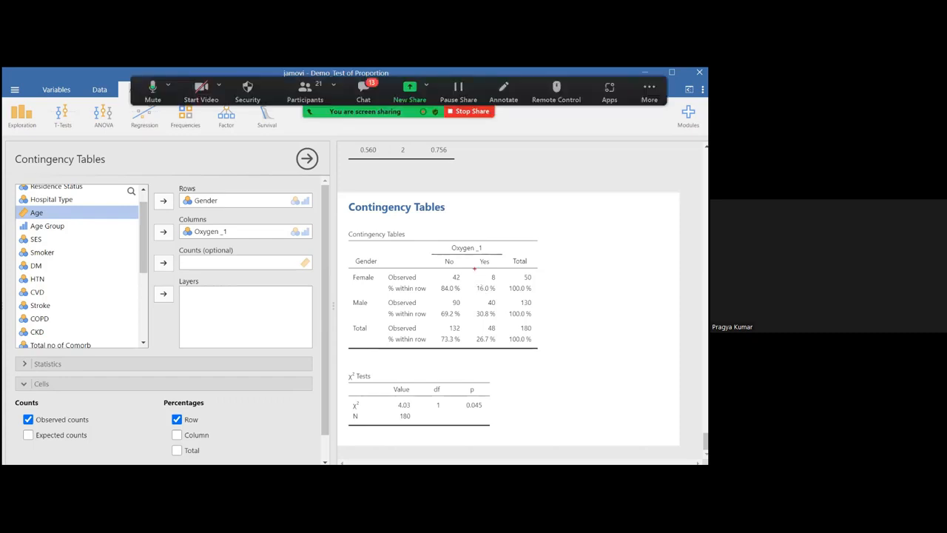
left_click_drag(474, 268, 505, 326)
key("Escape")
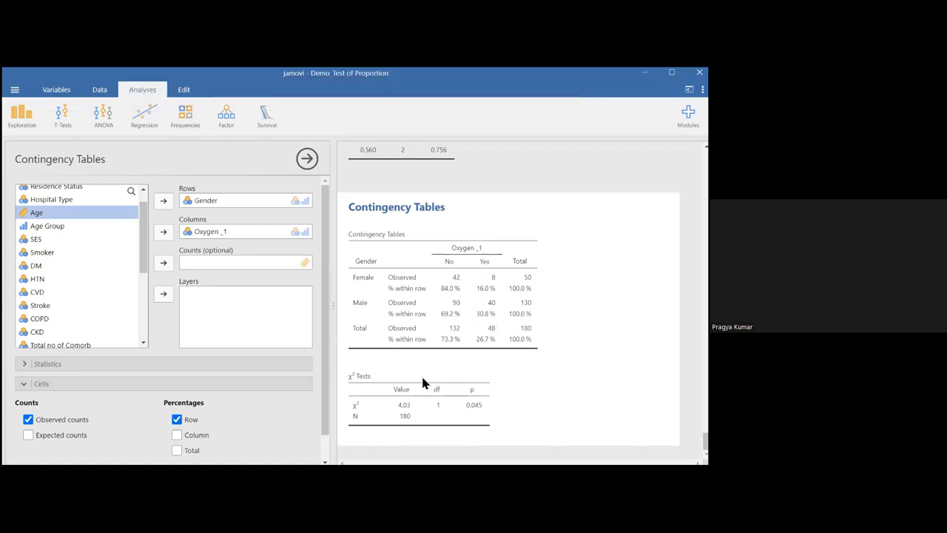
Add Phi and Cramer's V as nominal association measures to the Gender by Oxygen _1 contingency table
left_click_drag(326, 381, 328, 416)
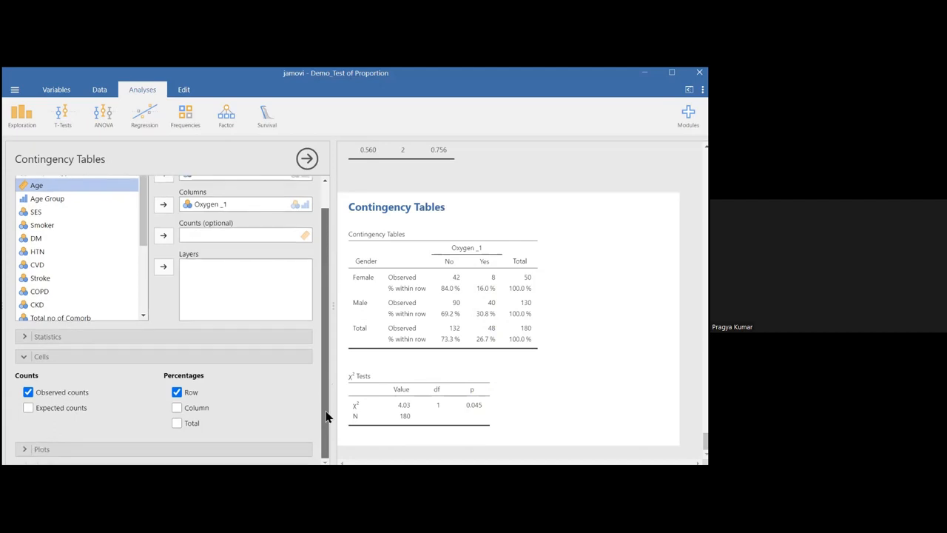
left_click(43, 339)
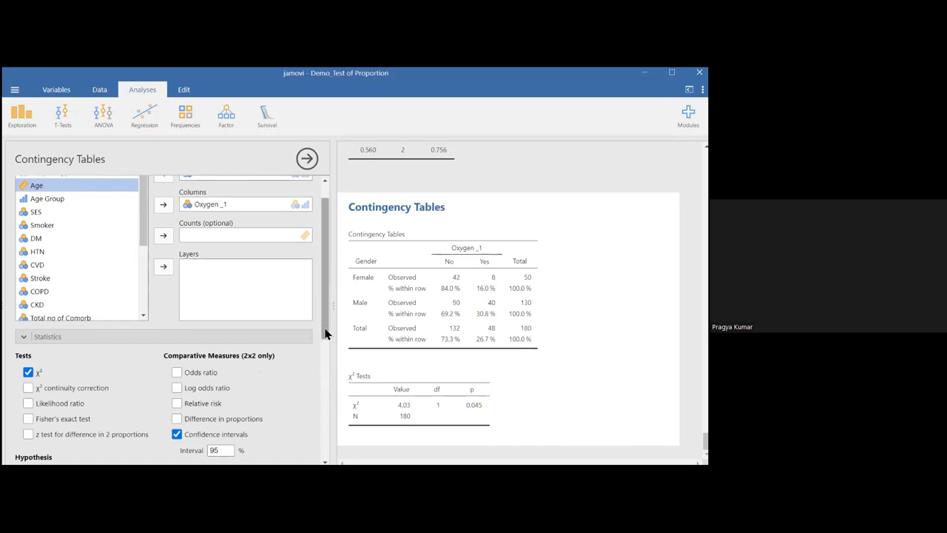
left_click_drag(324, 333, 330, 344)
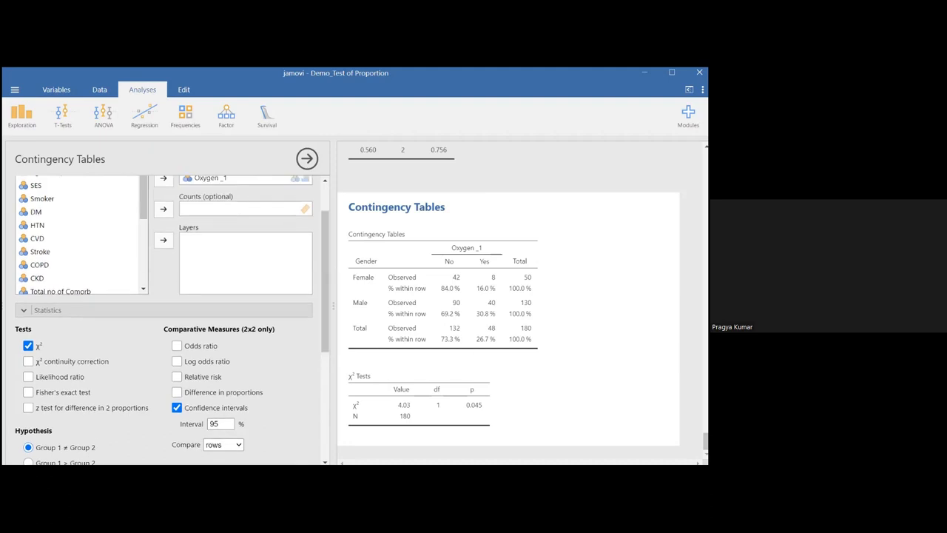
mouse_move(706, 441)
left_mouse_down()
mouse_move(706, 432)
mouse_move(706, 442)
left_mouse_up()
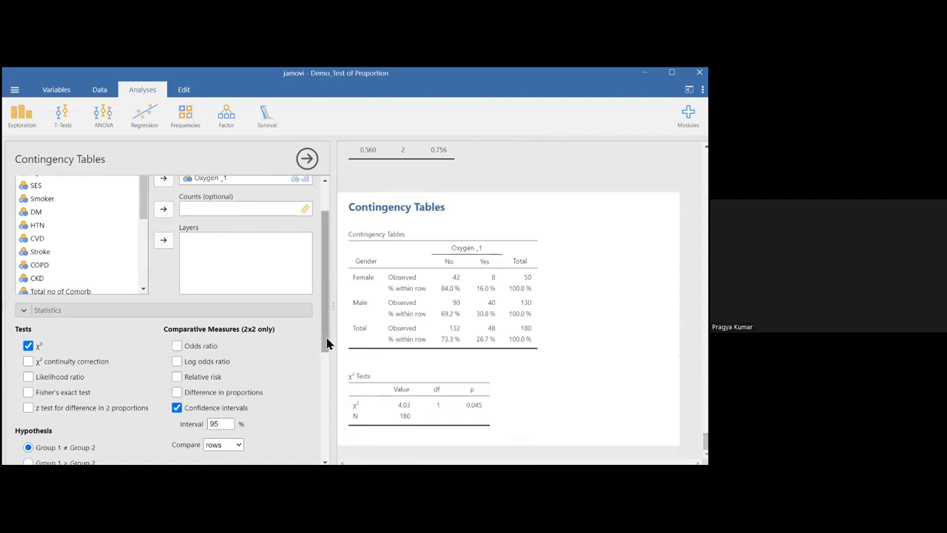
left_click_drag(326, 343, 326, 397)
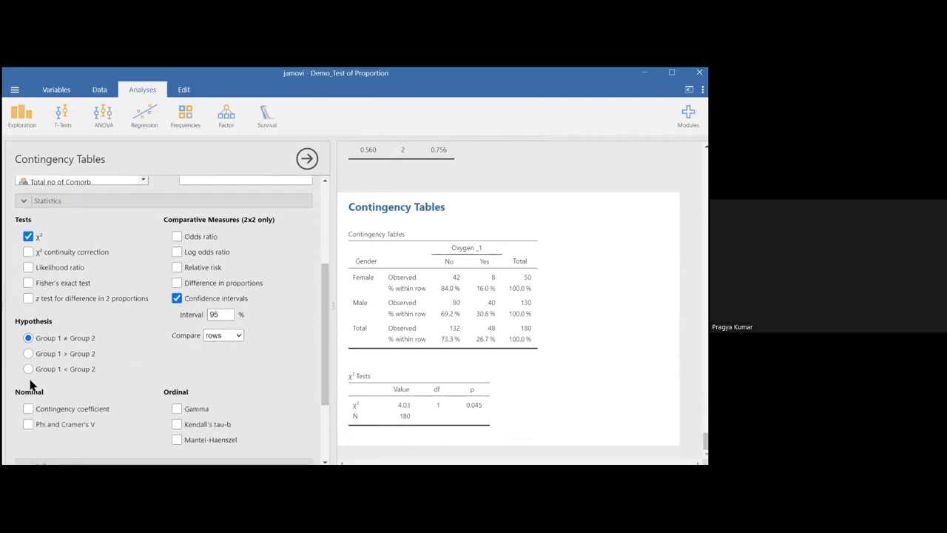
left_click(28, 425)
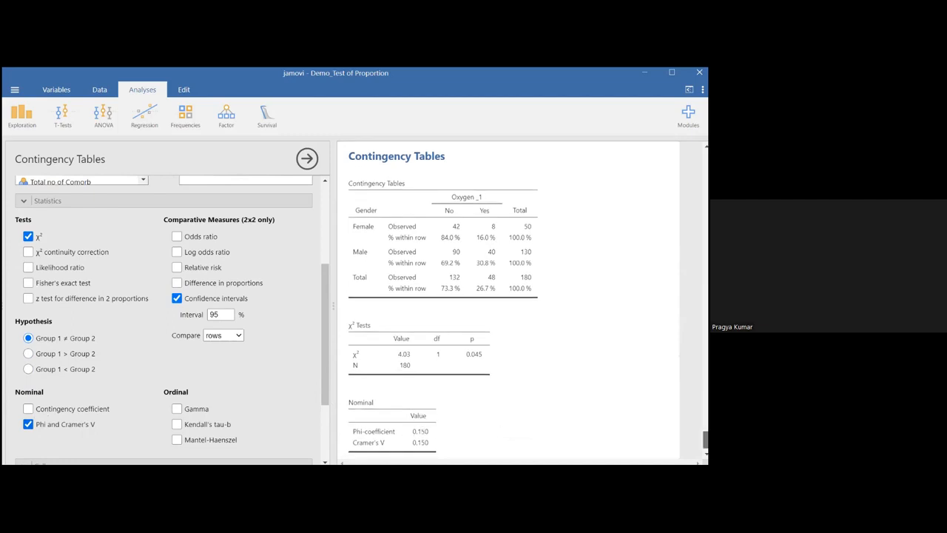
scroll(444, 423, "down", 1)
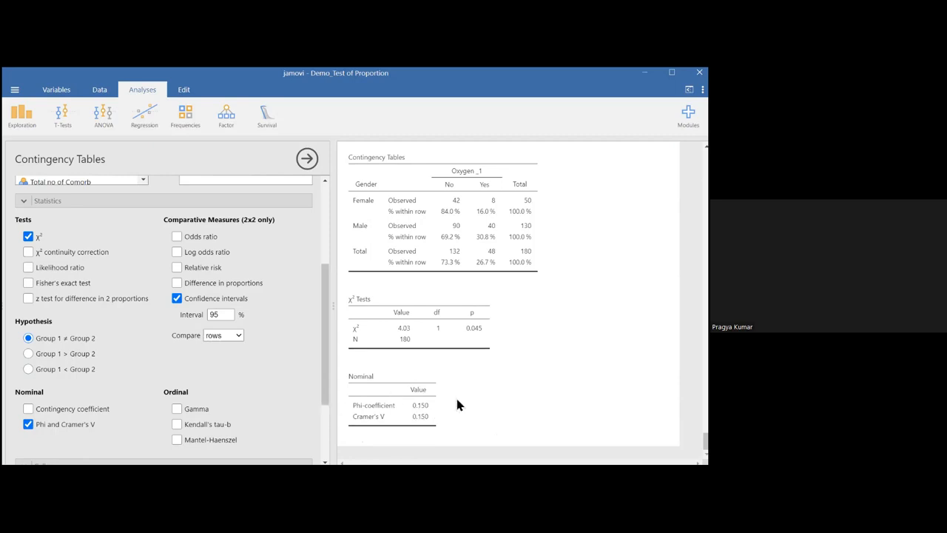
Replace Gender with Smoker as the row variable of the contingency table
key("alt+Tab")
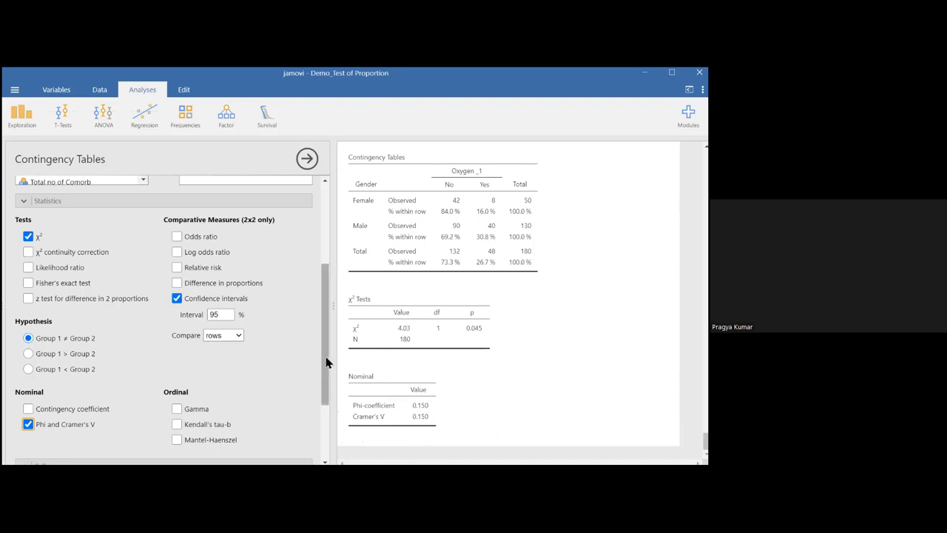
left_click_drag(326, 364, 323, 278)
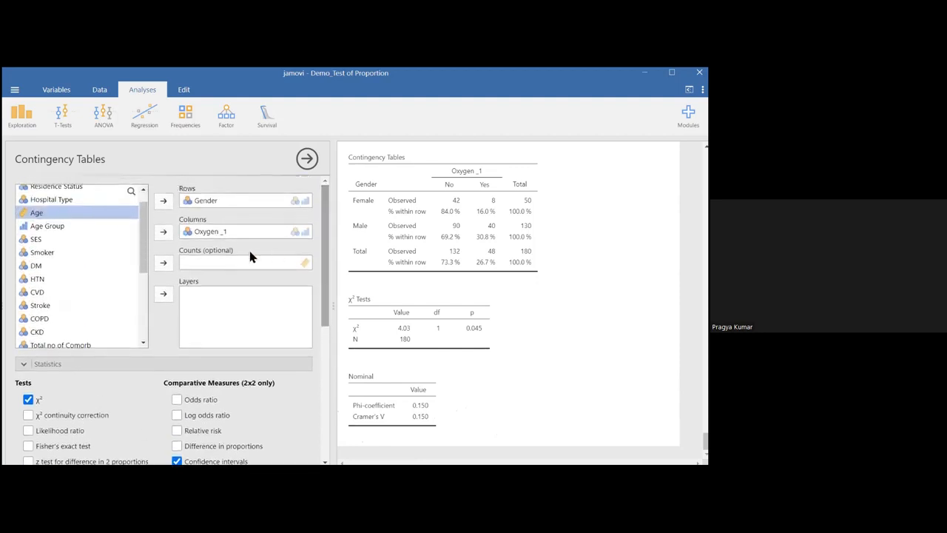
left_click(210, 205)
left_click(163, 202)
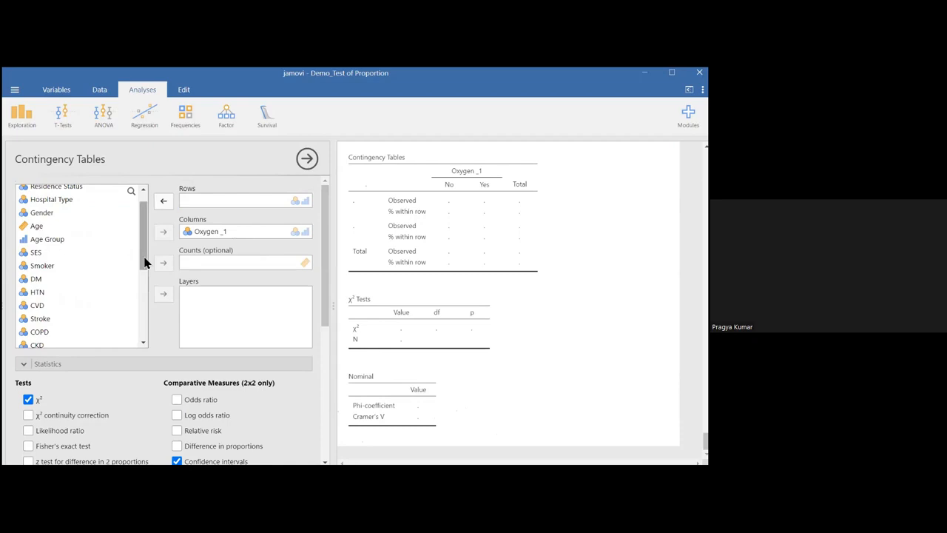
left_click(54, 268)
left_click(163, 201)
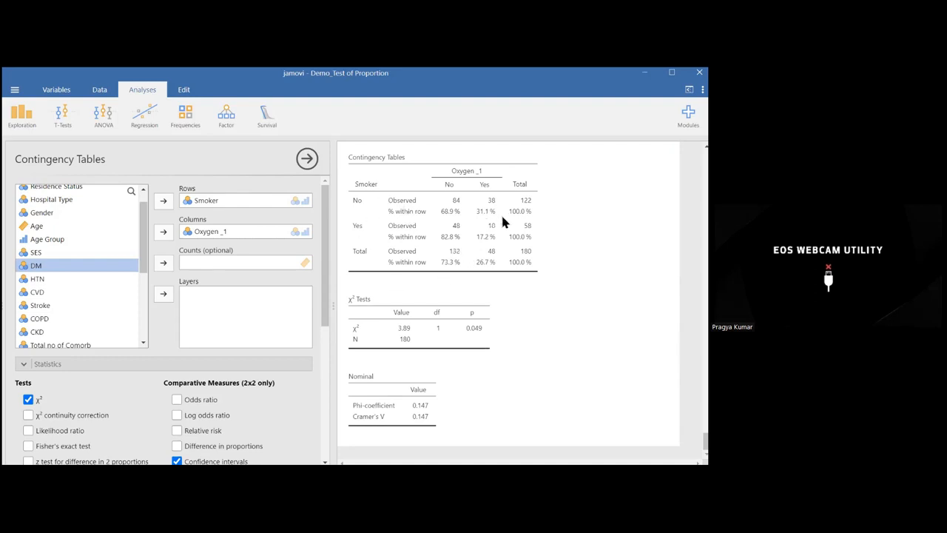
Show the expected counts for the Smoker by Oxygen _1 table, check them, and hide them again
left_click(72, 364)
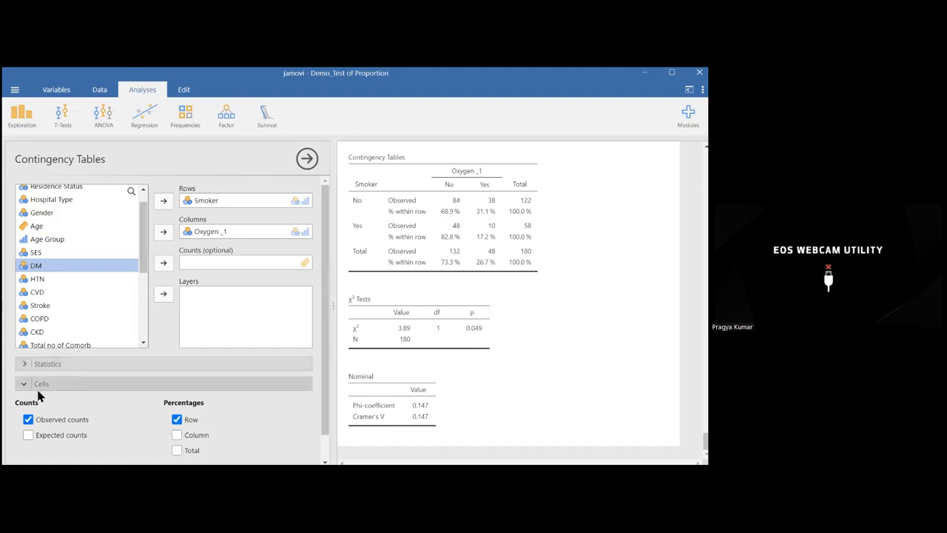
left_click(28, 435)
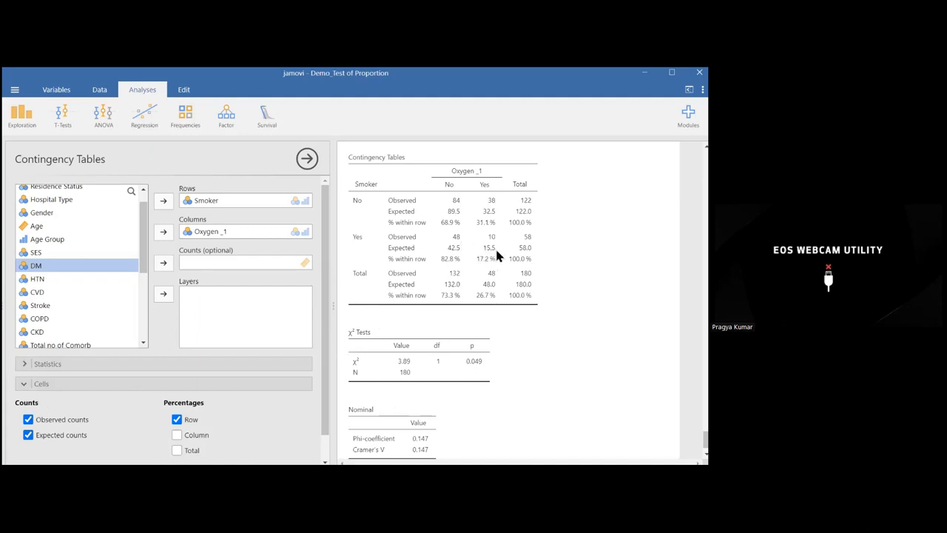
left_click(28, 436)
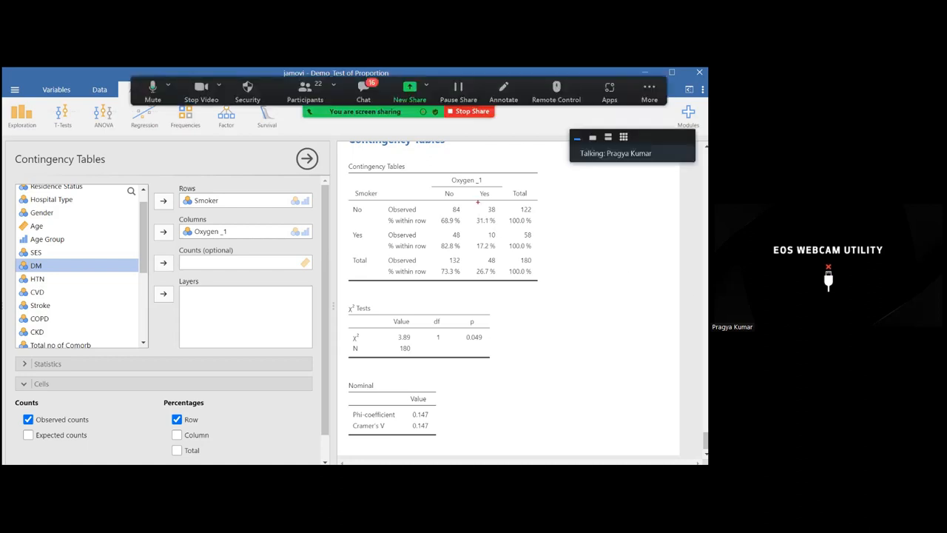
Examine the counts and row percentages in the Oxygen _1 Yes column for smokers and non-smokers
left_click_drag(478, 201, 503, 271)
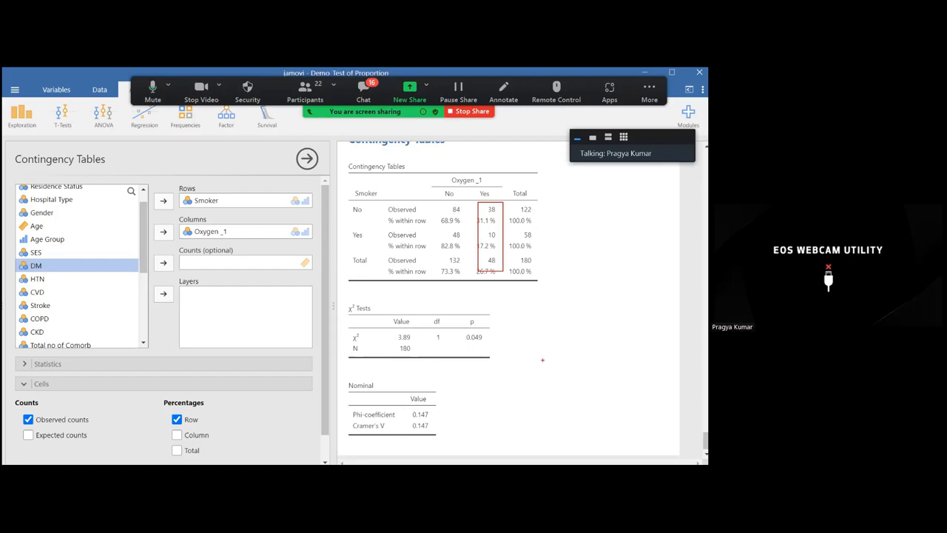
right_click(492, 319)
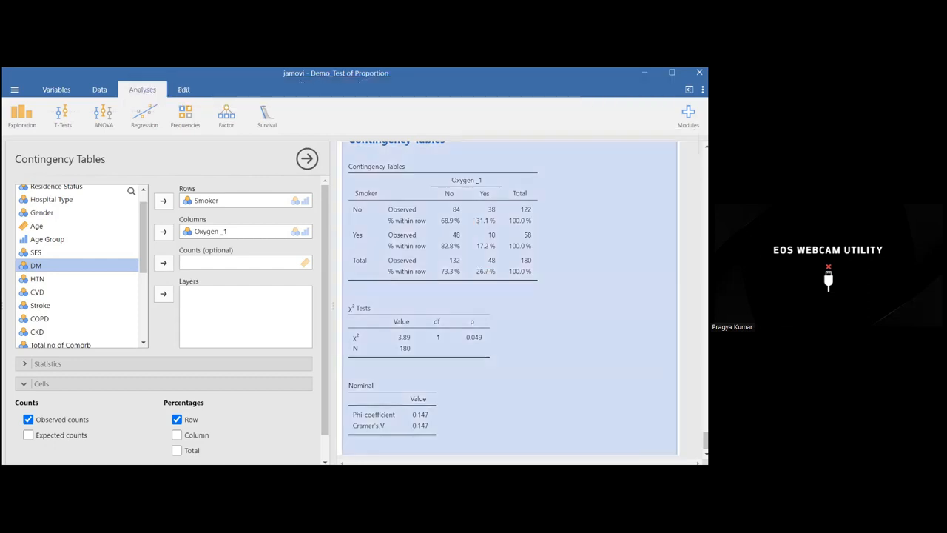
left_click(287, 424)
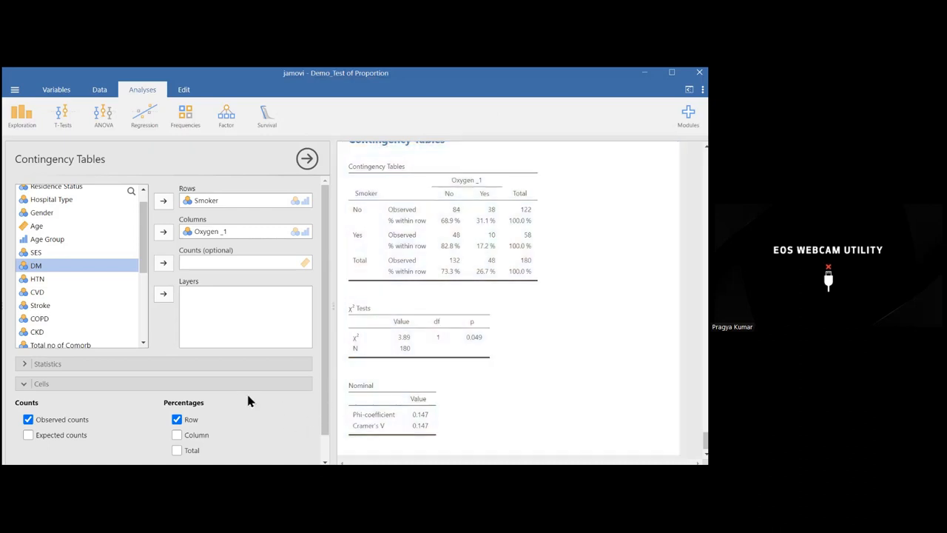
Replace Smoker with Age Group as the row variable of the contingency table
left_click(211, 202)
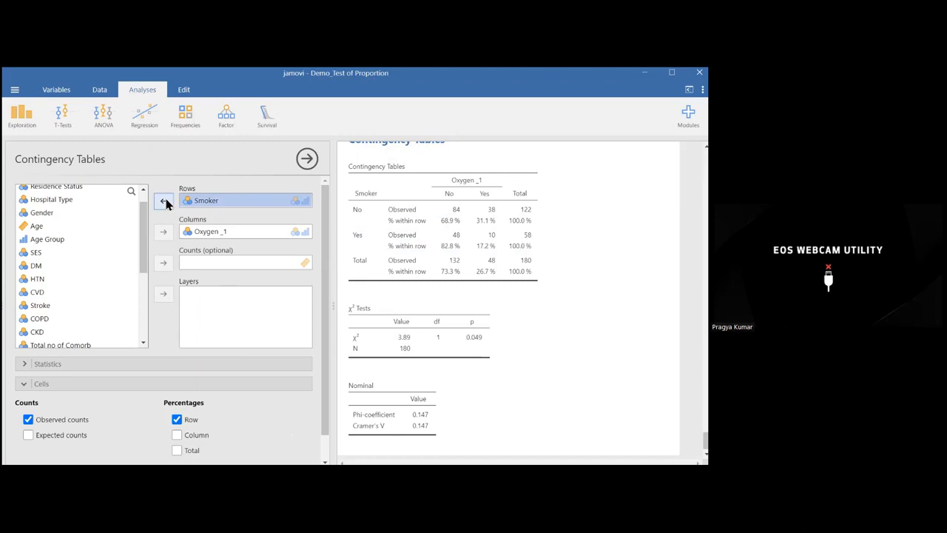
left_click(164, 201)
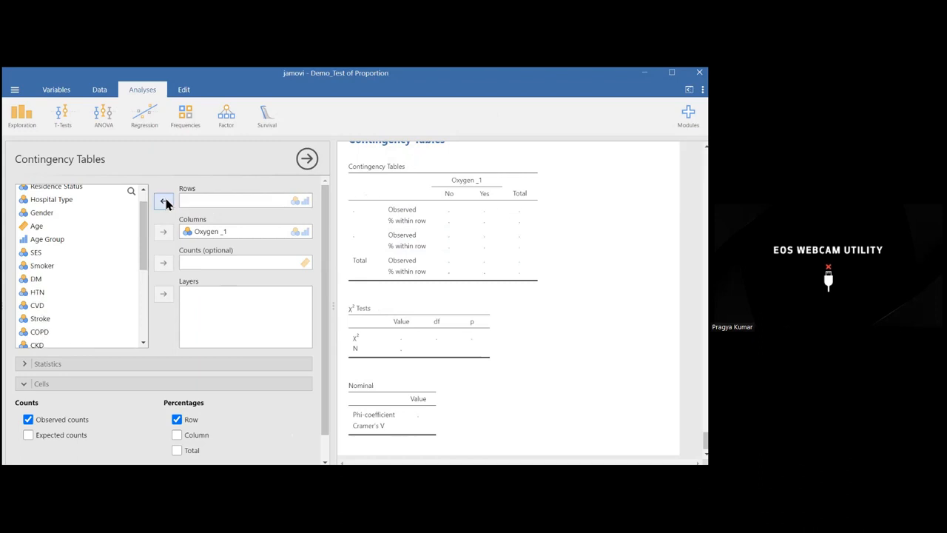
scroll(143, 259, "down", 4)
scroll(140, 296, "down", 3)
scroll(137, 311, "down", 1)
scroll(144, 317, "up", 5)
scroll(149, 254, "up", 4)
scroll(149, 252, "up", 1)
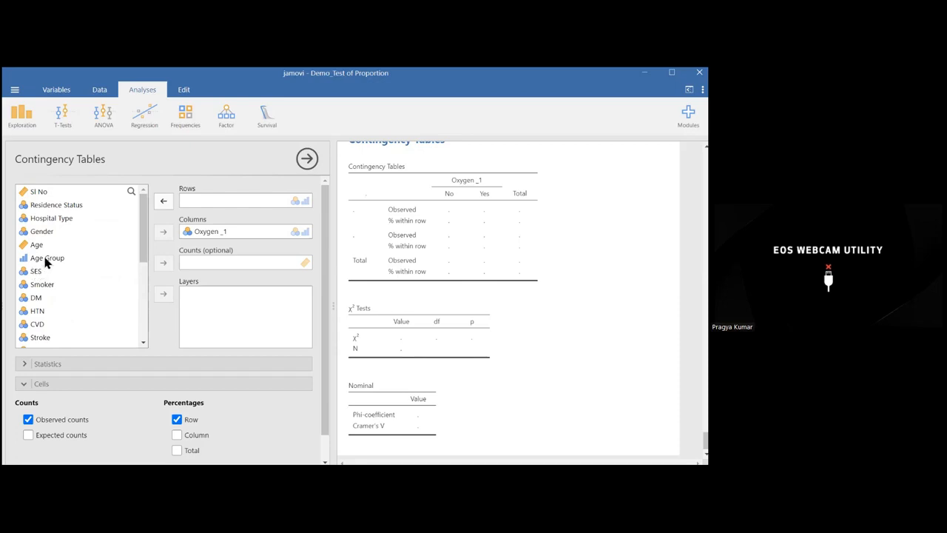
left_click(45, 259)
left_click(165, 202)
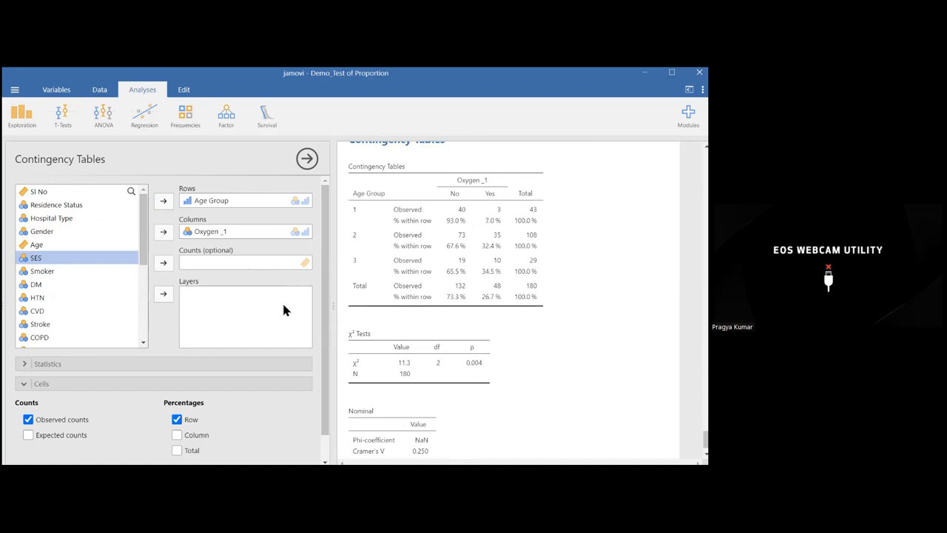
Show the expected counts for the Age Group by Oxygen _1 table, check them, hide them again, and review the Cramer's V result
left_click(28, 435)
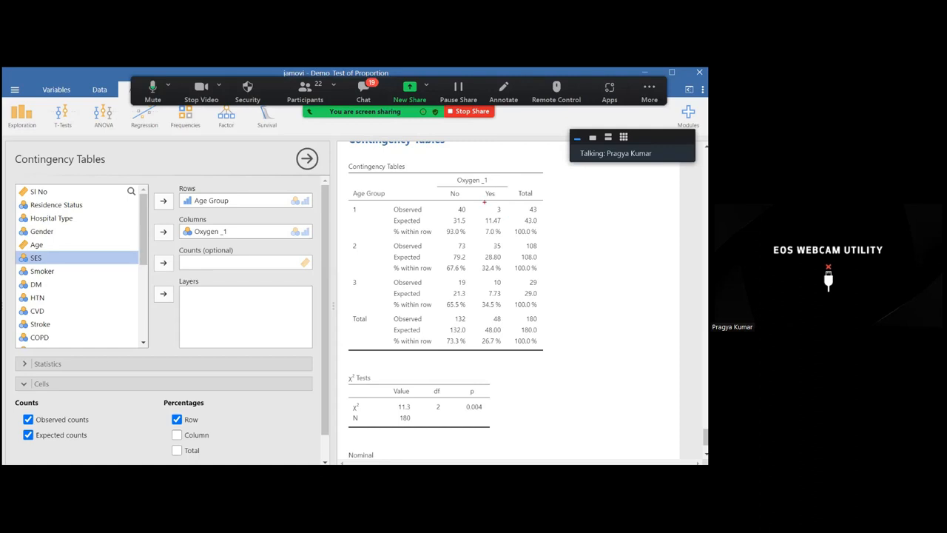
left_click_drag(484, 202, 507, 233)
left_click_drag(484, 276, 508, 304)
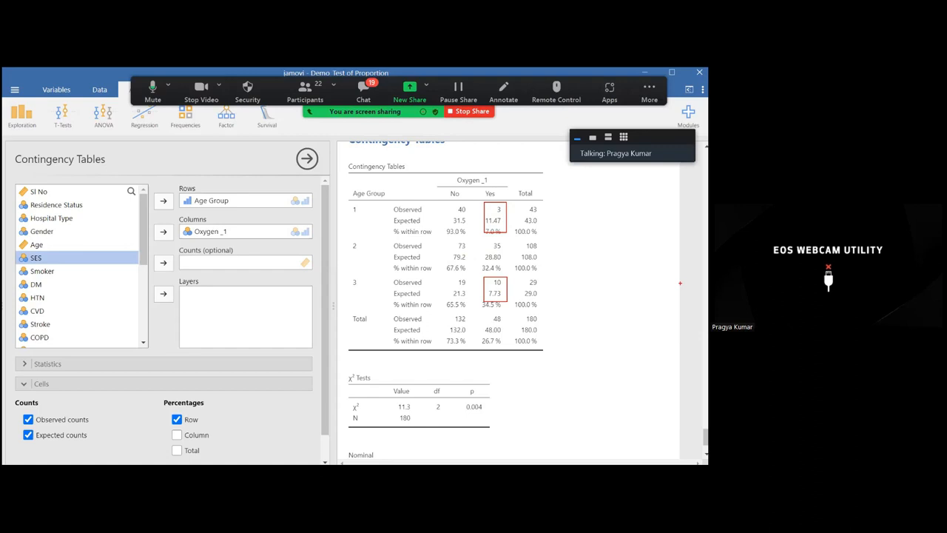
left_click(29, 436)
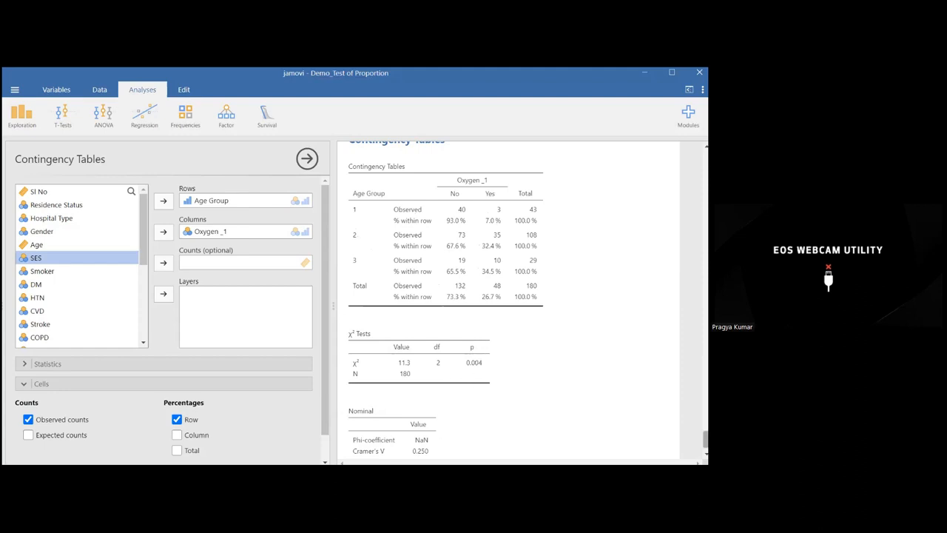
scroll(426, 448, "down", 1)
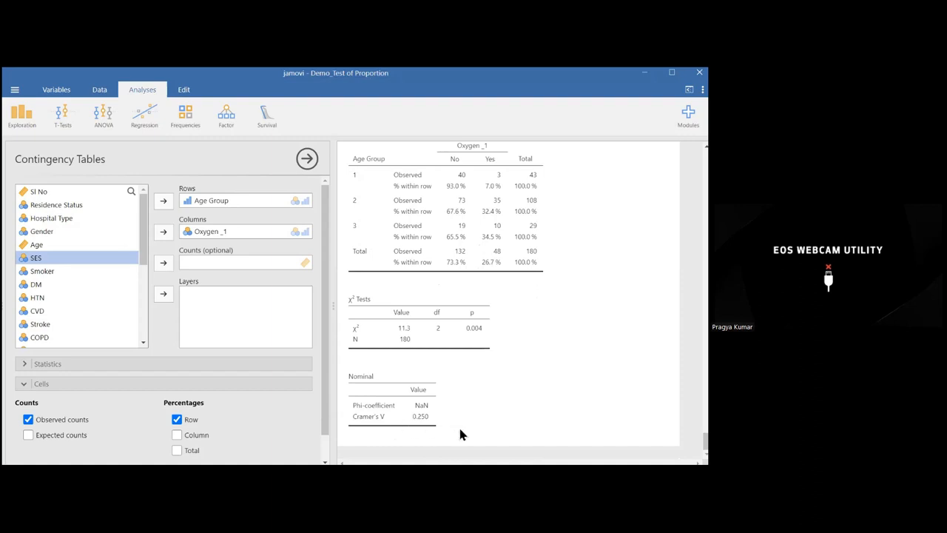
Close the contingency table options and switch to the Word document Demo_Test of Proportions_Questions at Question 1
key("Tab")
left_click(307, 158)
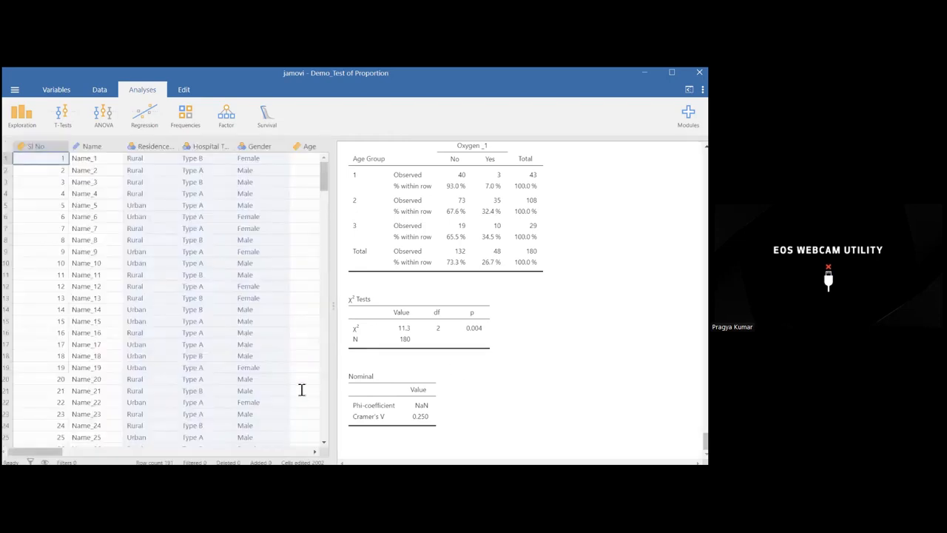
left_click(262, 453)
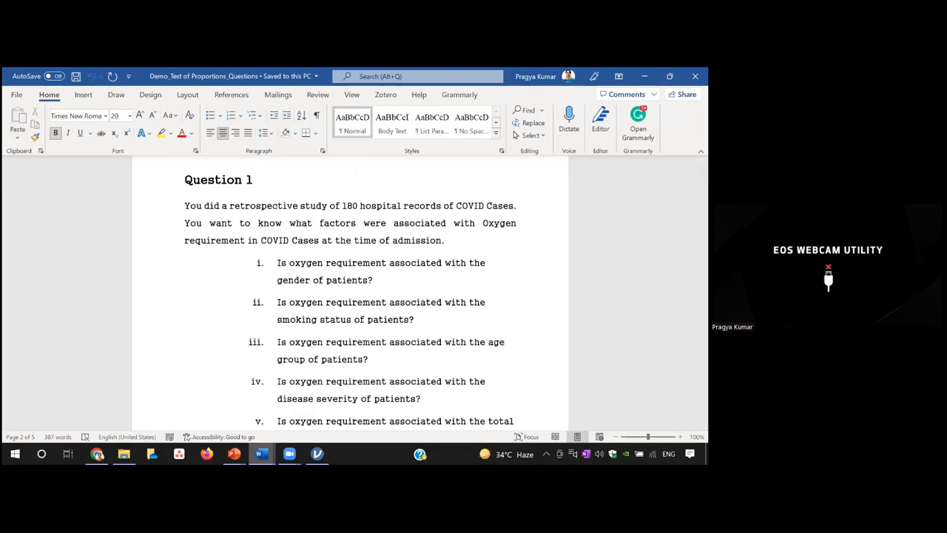
Switch to the Word document Question_Table_Intepretation_Chi Square_Jamovi_New and review the IV and DV association table template and its interpretation text
mouse_move(262, 454)
left_click(311, 402)
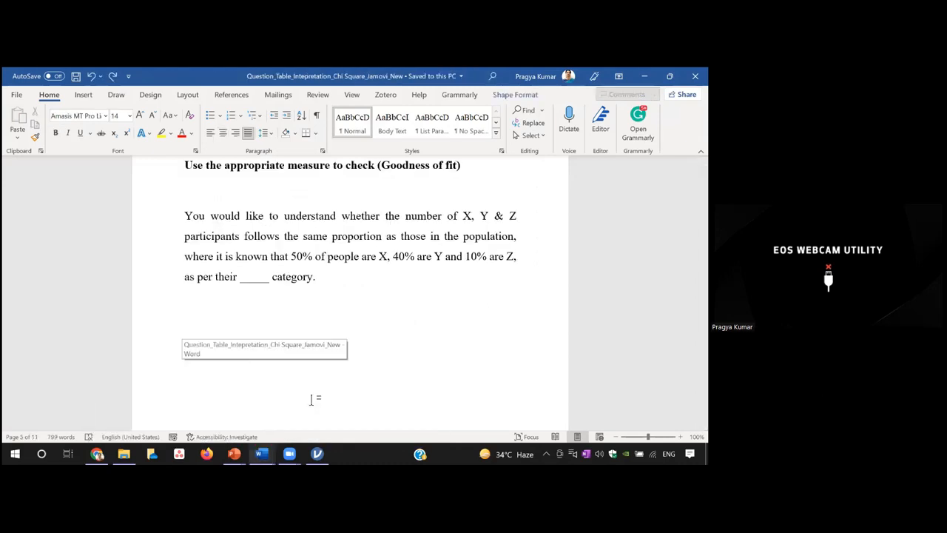
left_click_drag(703, 243, 703, 196)
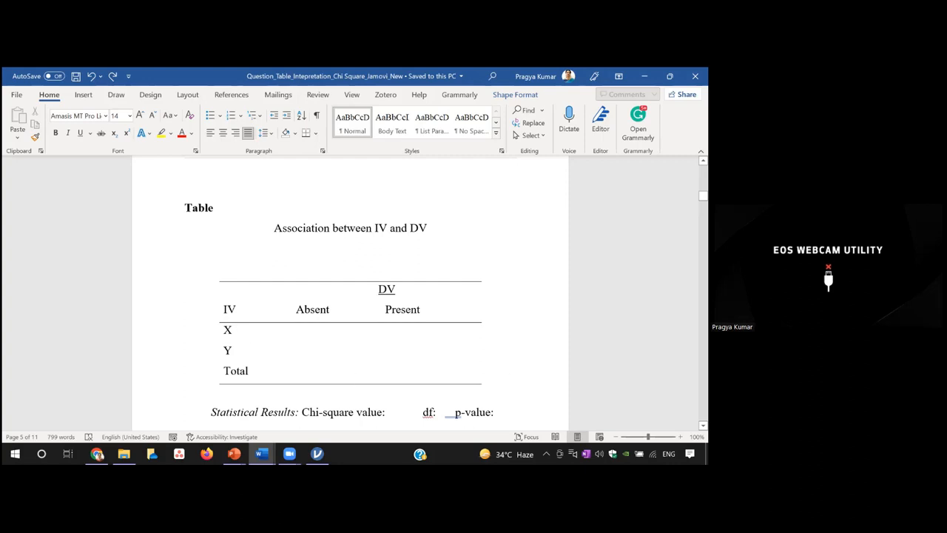
left_click_drag(703, 195, 703, 204)
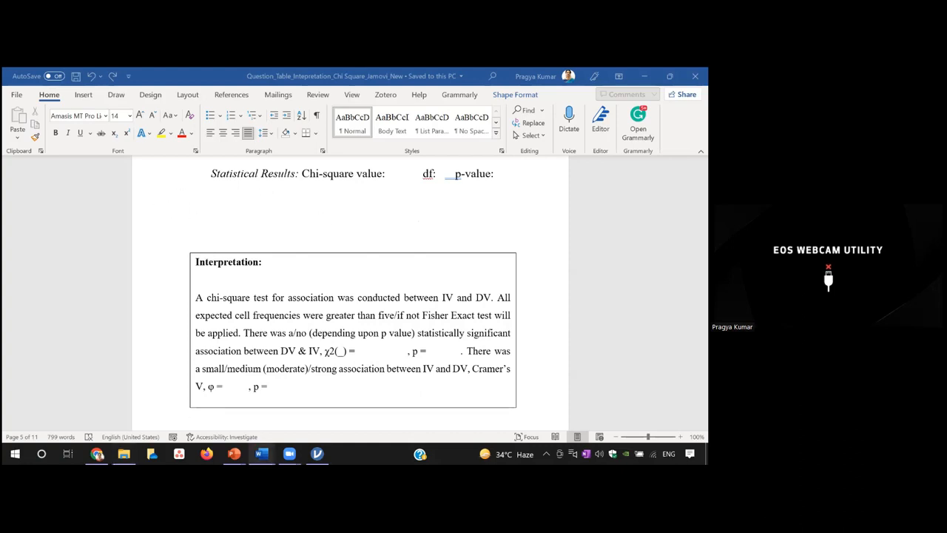
Return to jamovi and replace Age Group with Total no of Comorb - Transform 2 as the row variable of the contingency table
mouse_move(317, 454)
left_click(332, 414)
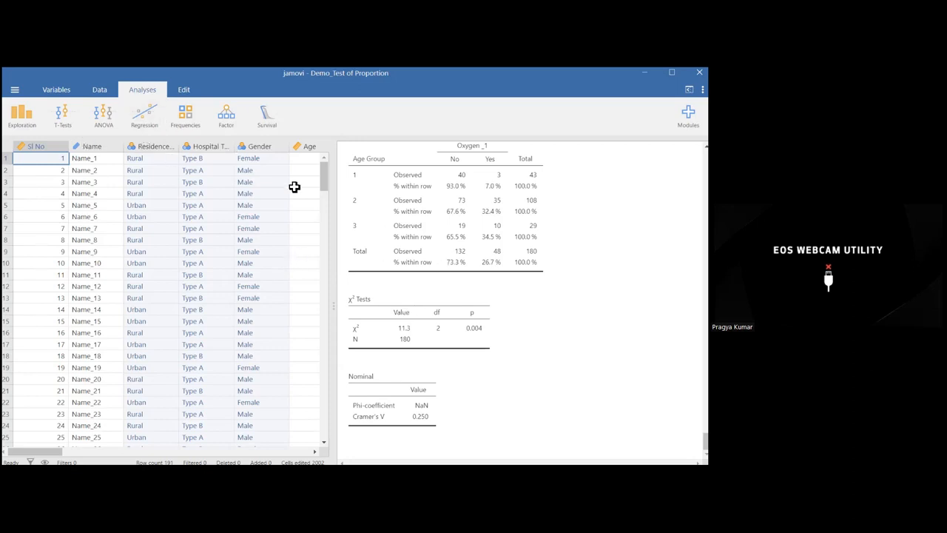
left_click(490, 257)
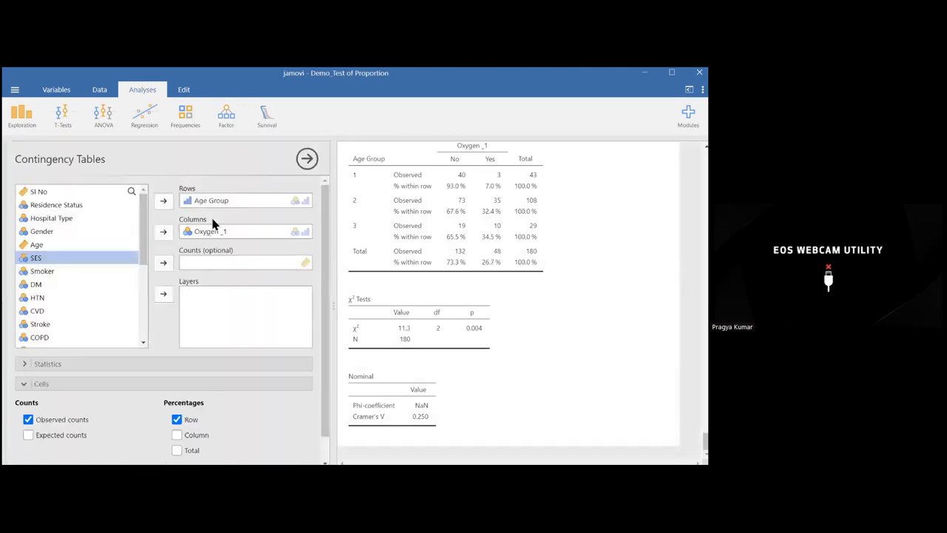
left_click(219, 204)
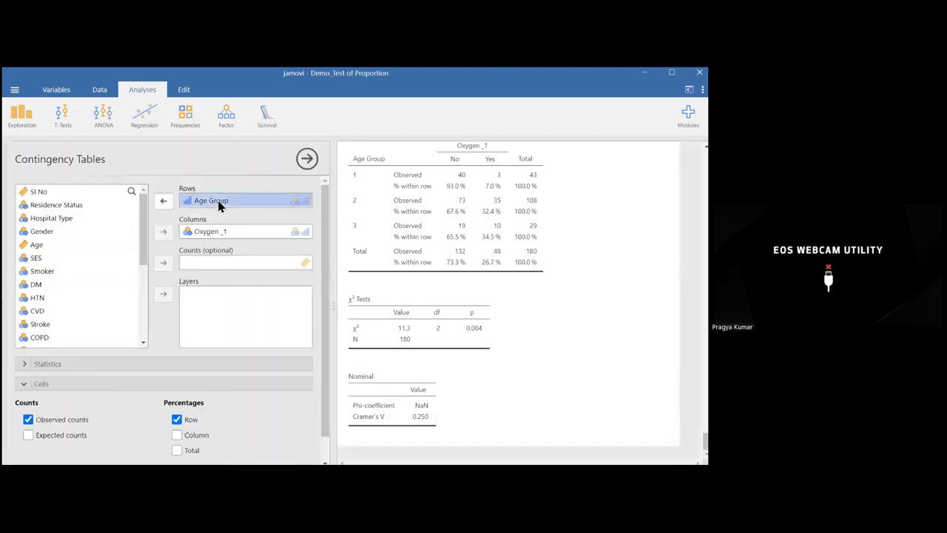
left_click(163, 199)
left_click_drag(146, 247, 140, 296)
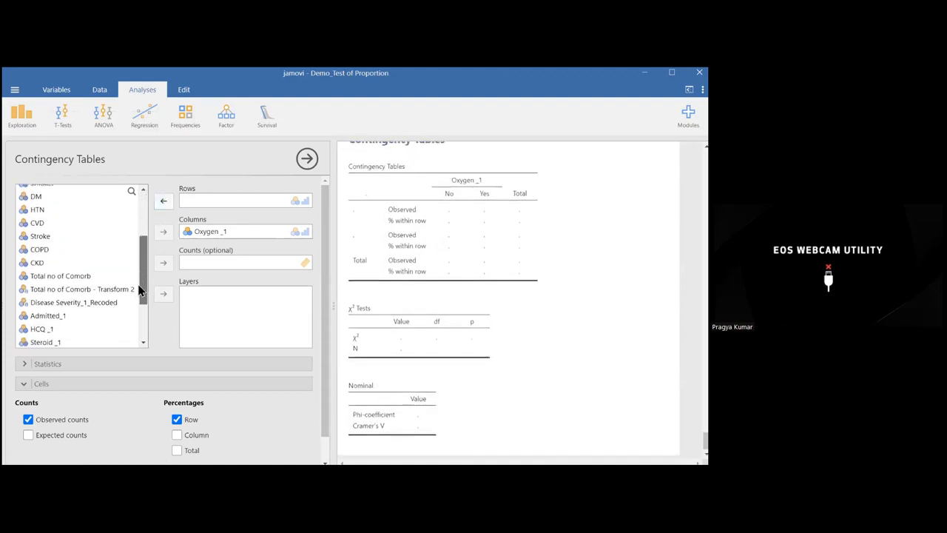
left_click(89, 288)
left_click(164, 201)
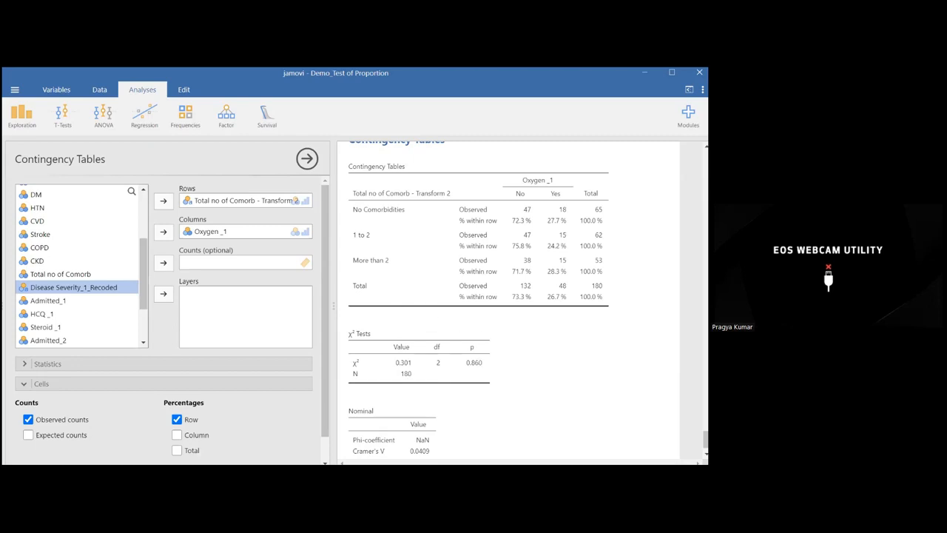
Replace Total no of Comorb - Transform 2 with Disease Severity_1_Recoded as the row variable of the contingency table
left_click(215, 203)
left_click(163, 201)
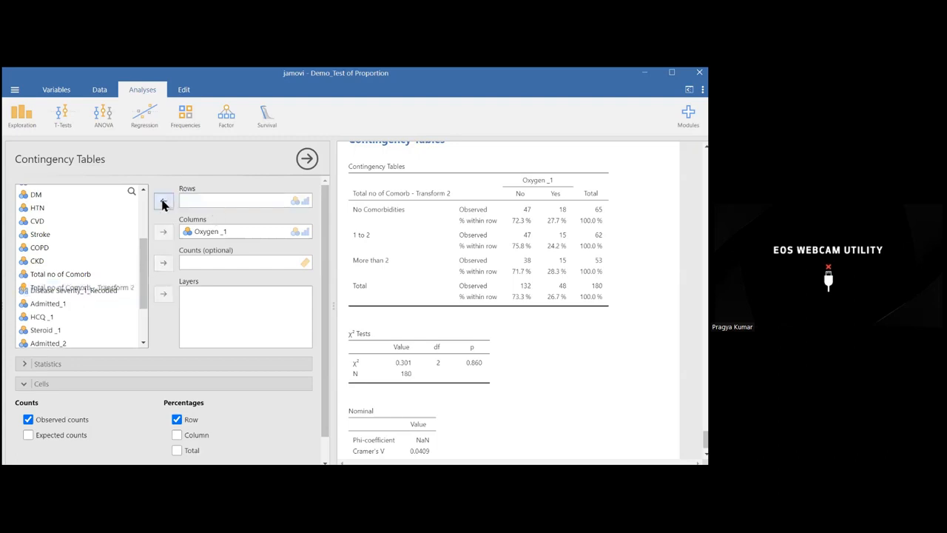
left_click(109, 302)
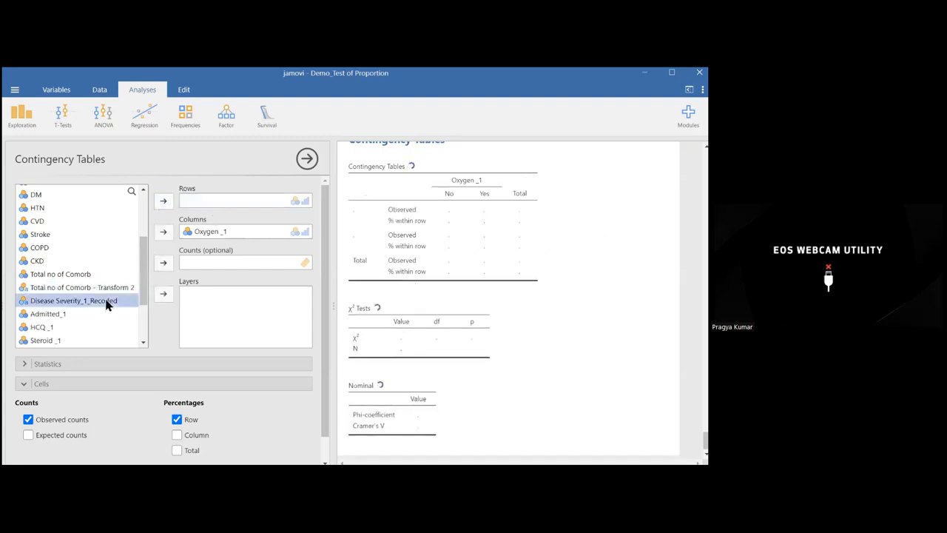
left_click(163, 200)
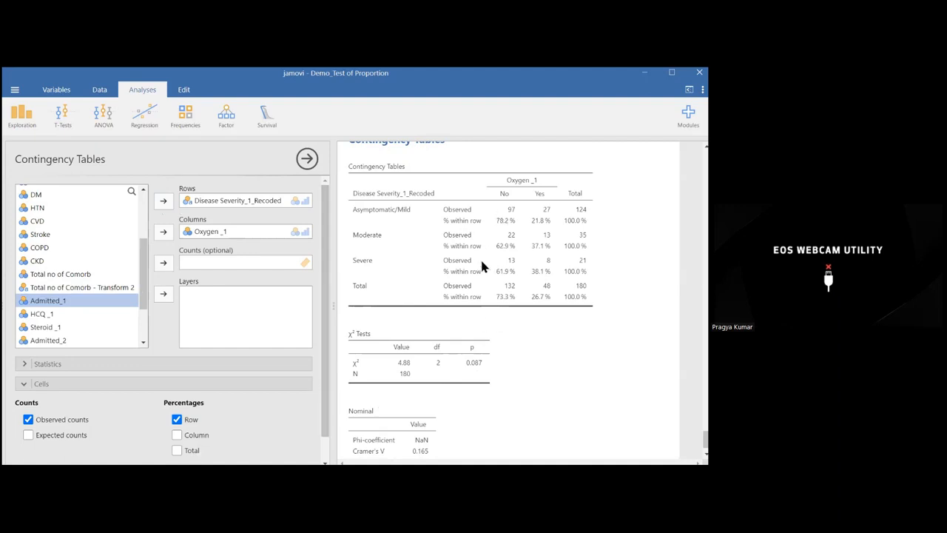
Show the expected counts for the Disease Severity_1_Recoded by Oxygen _1 table and check the one for severe cases requiring oxygen
left_click(29, 364)
left_click_drag(321, 323, 309, 430)
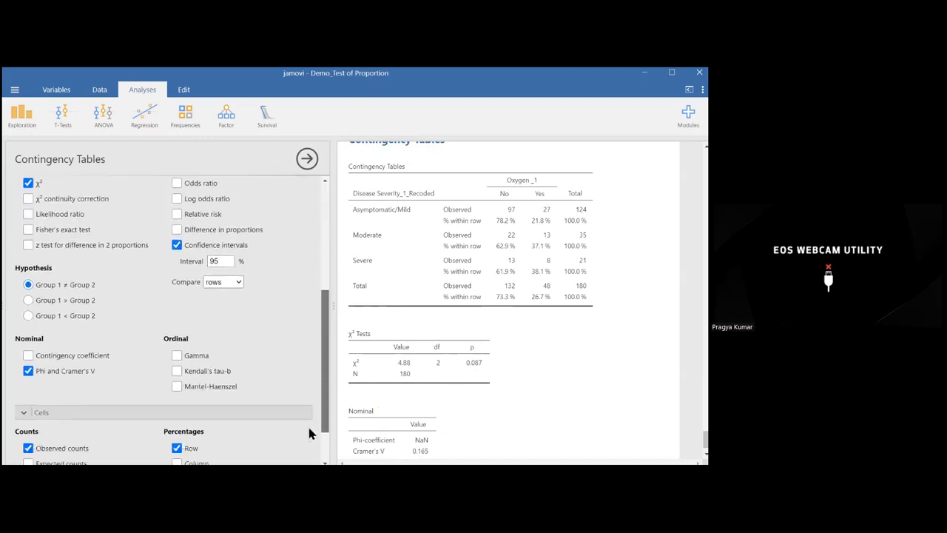
left_click(28, 461)
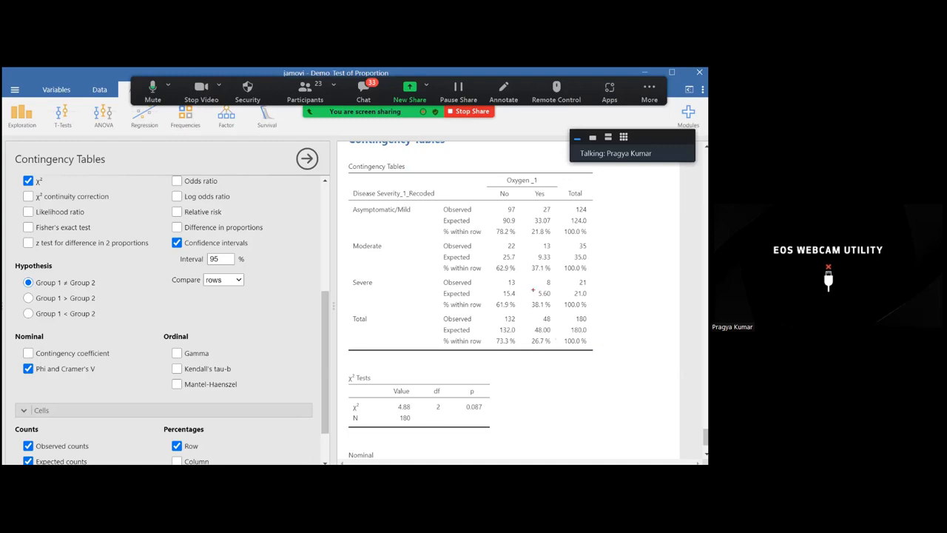
left_click_drag(533, 279, 561, 299)
key("Escape")
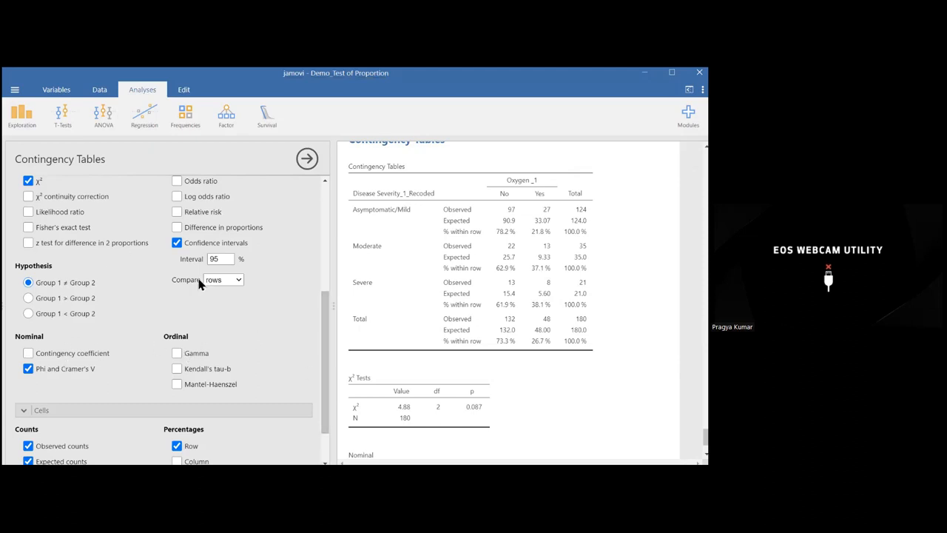
left_click_drag(324, 348, 321, 212)
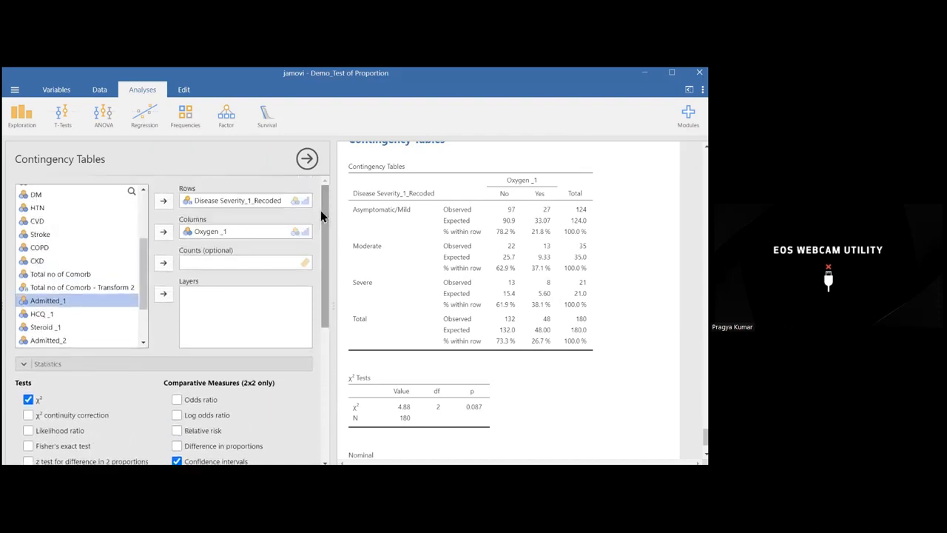